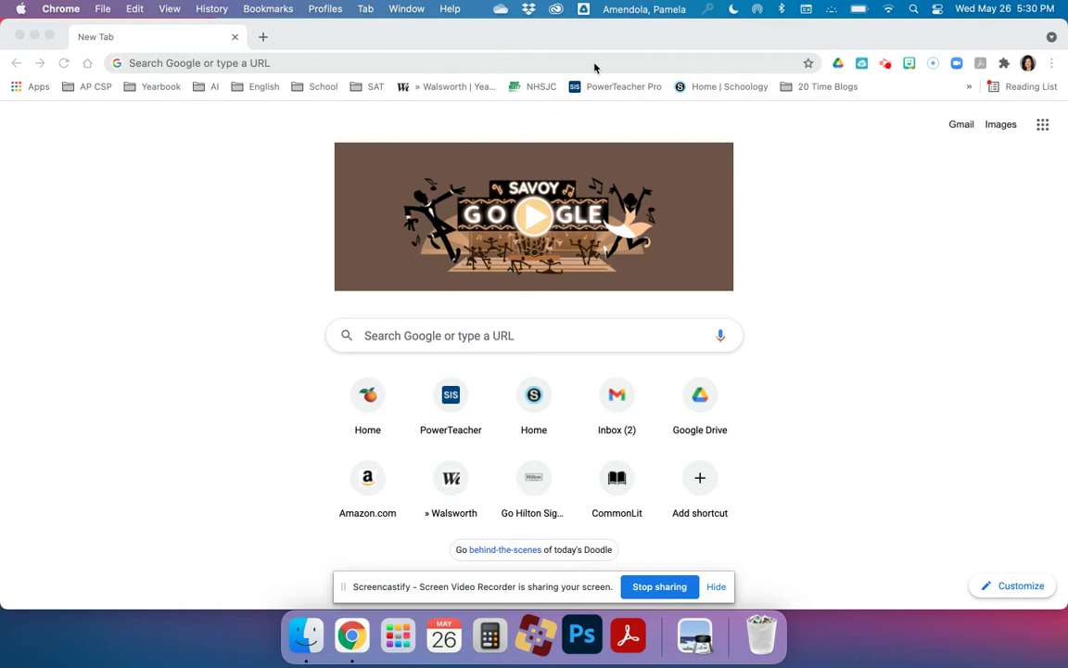
Step: Go to the Cady Studios website by entering 'cady' in Chrome's address bar
left_click(540, 65)
type("cady")
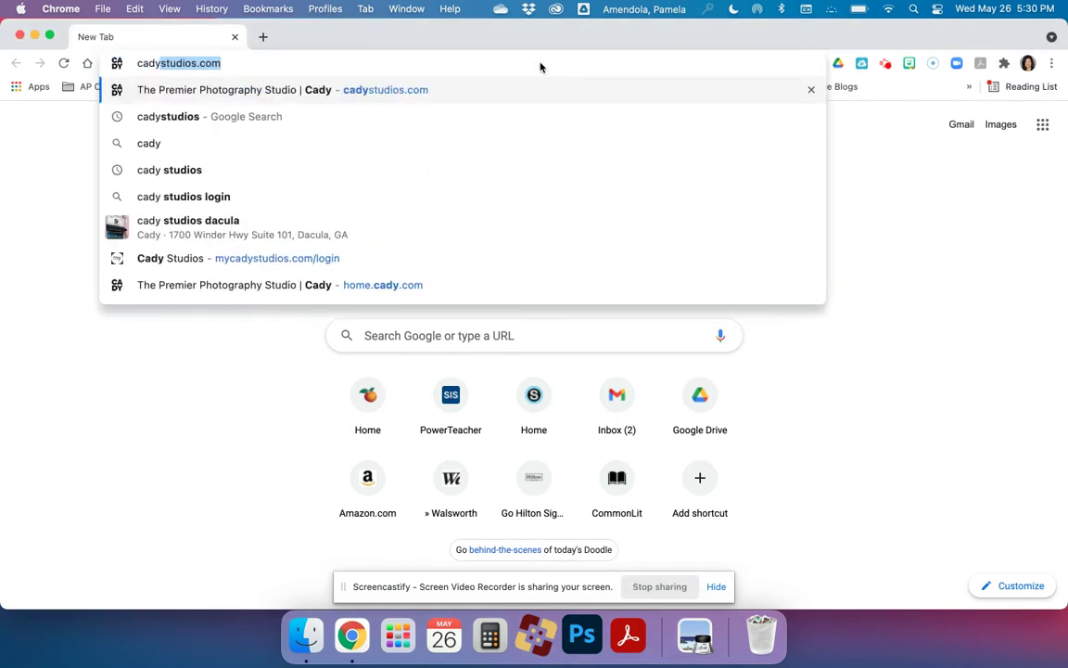
key("Return")
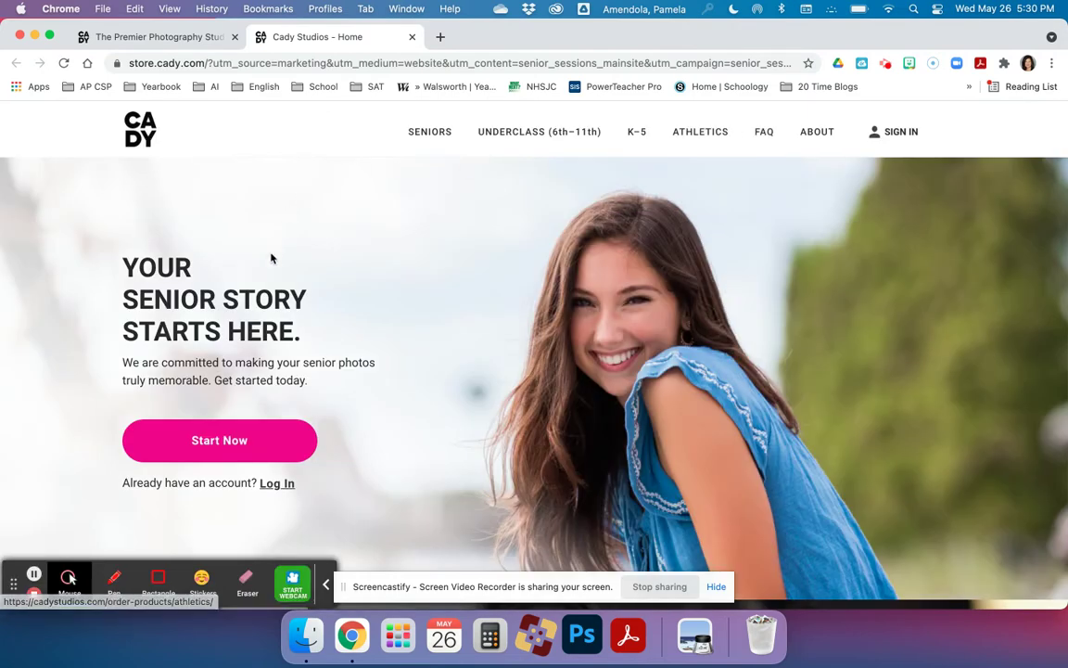
Step: Start a senior session booking and select Dawson County High School as the school
left_click(217, 445)
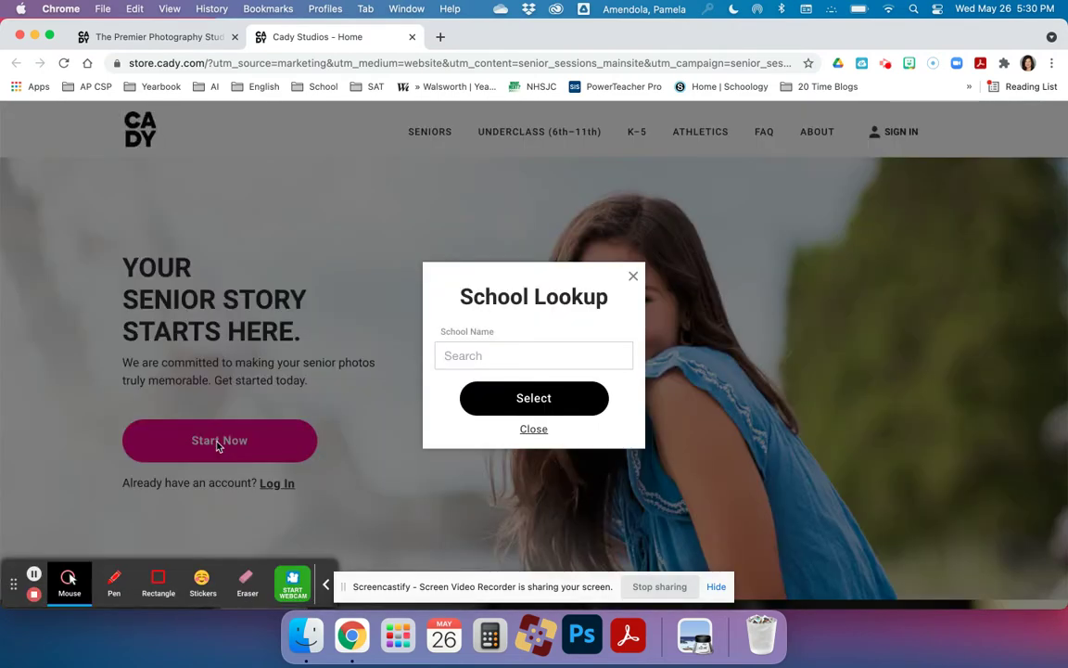
left_click(547, 360)
type("Da")
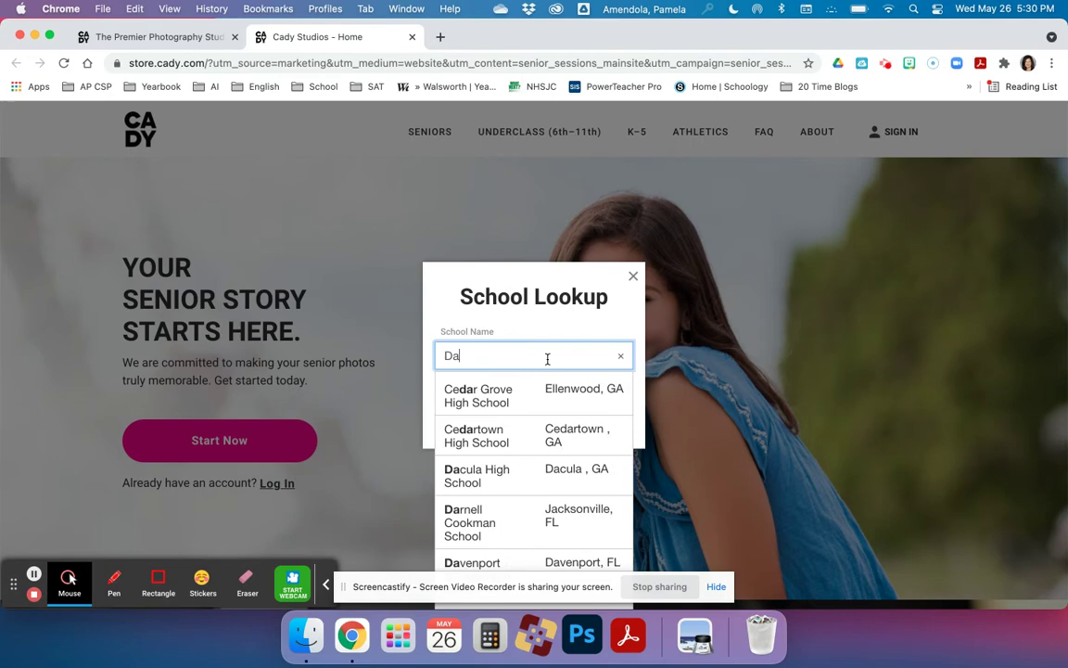
type("wson")
left_click(513, 397)
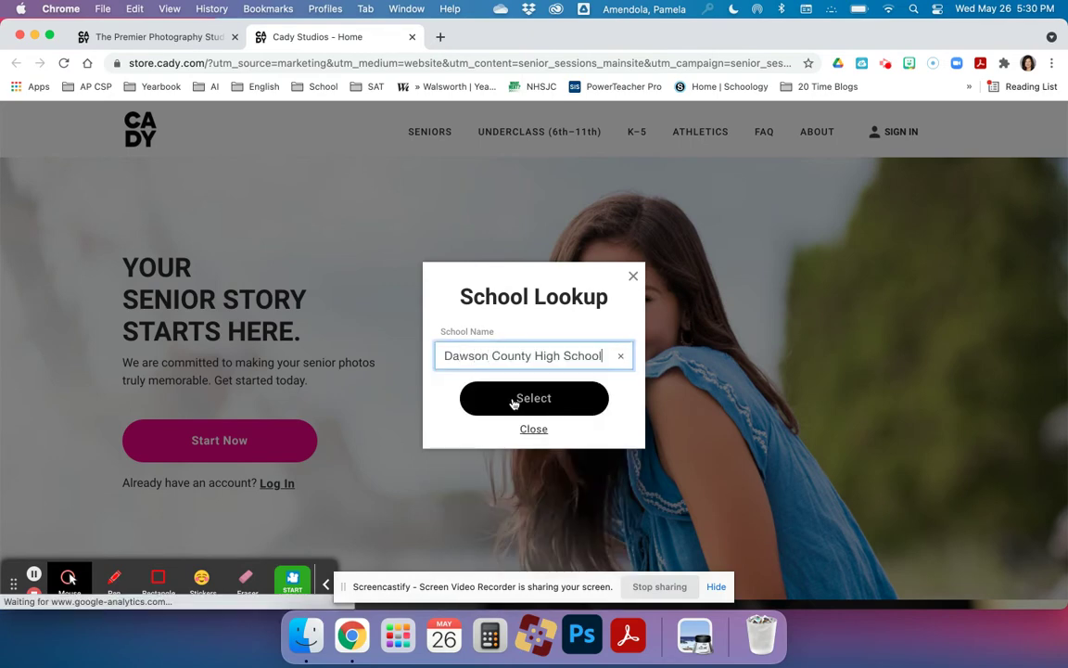
left_click(533, 400)
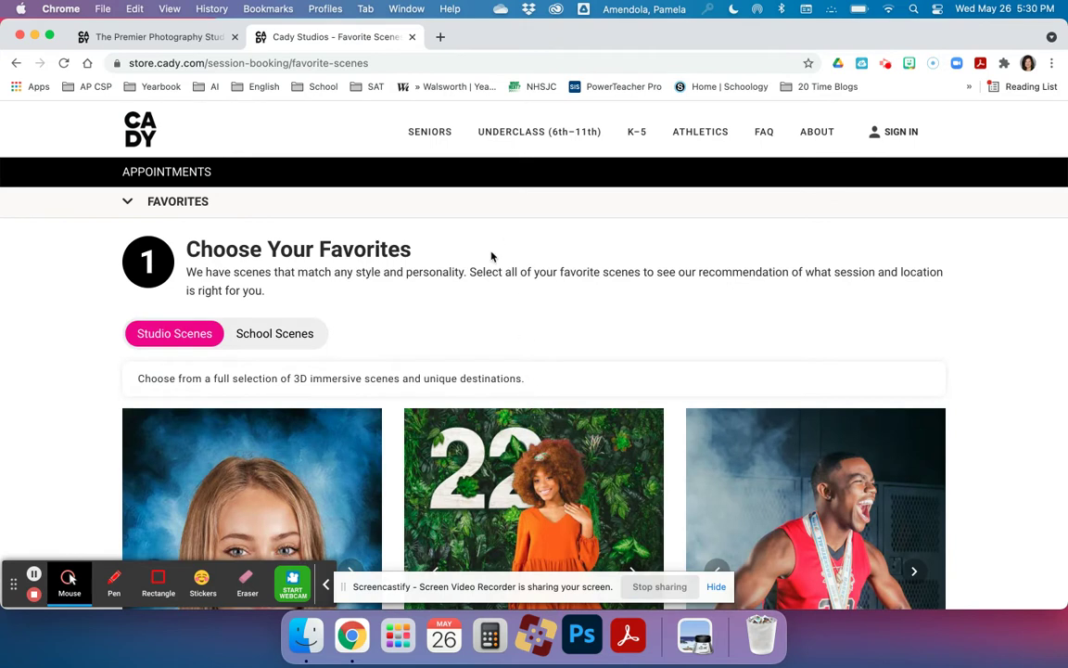
Step: Under School Scenes, favorite the Brick scene and continue to the session step
left_click(291, 336)
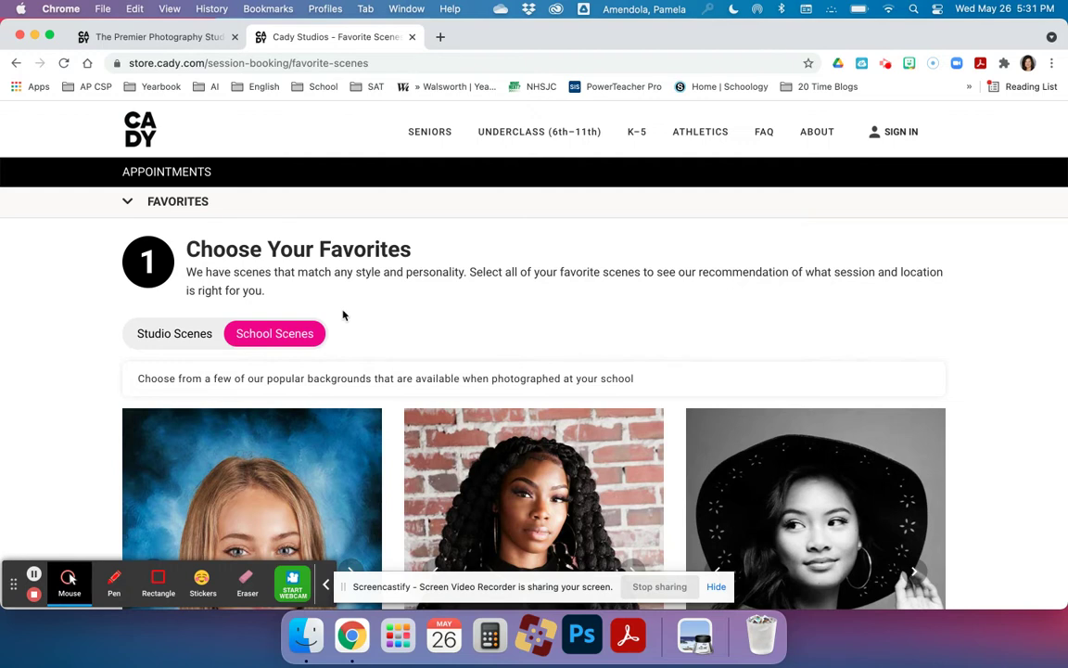
scroll(353, 310, "down", 5)
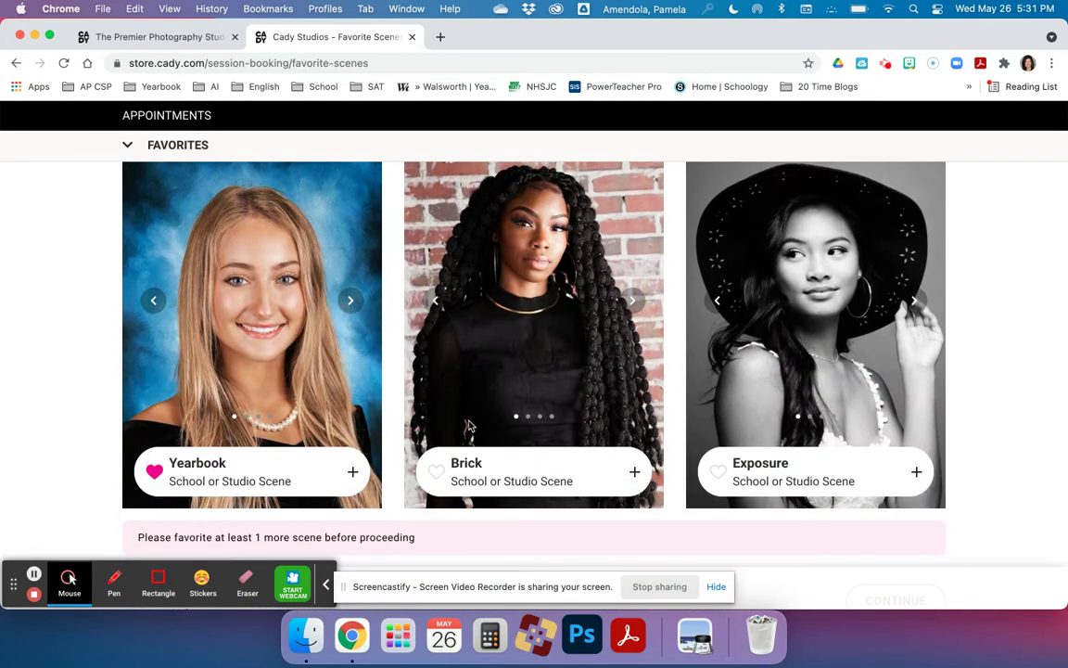
scroll(629, 288, "down", 1)
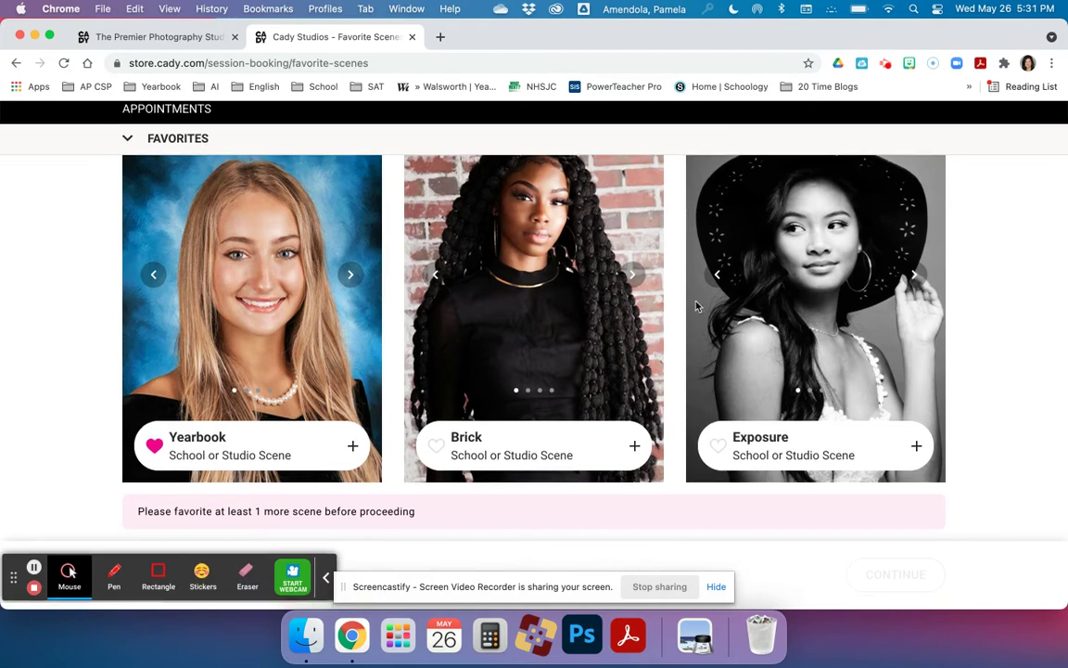
left_click(436, 446)
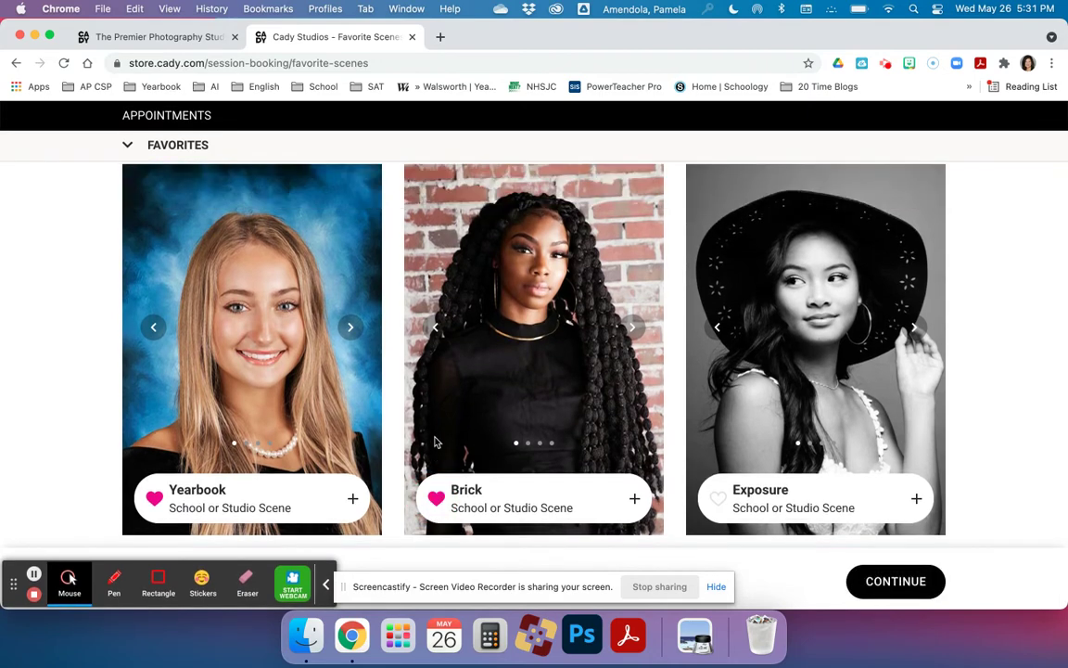
left_click(872, 577)
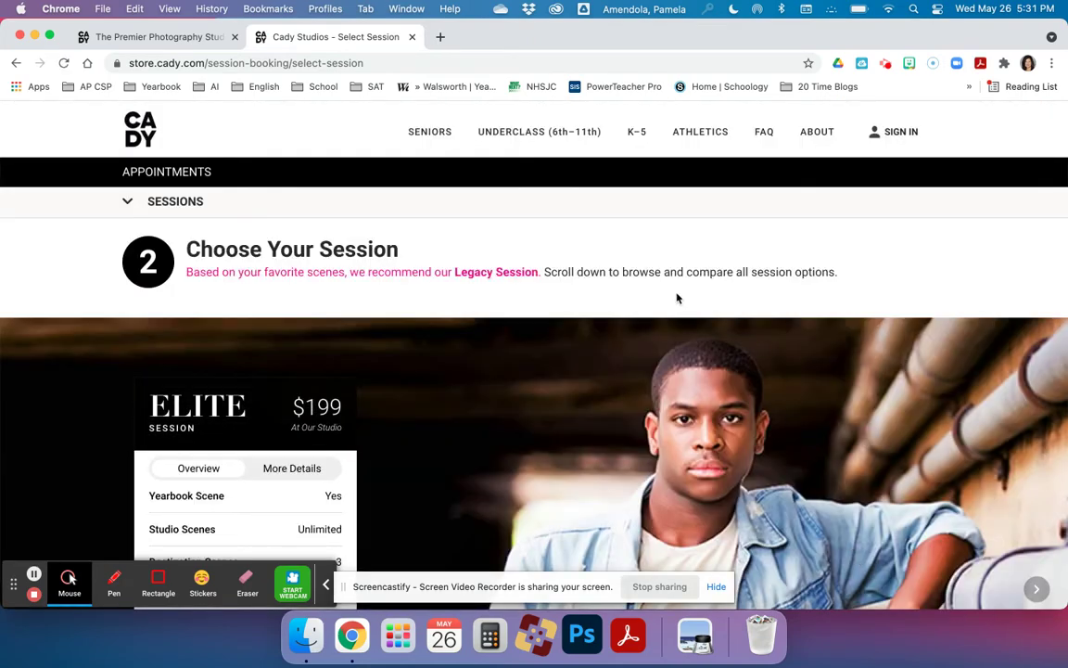
Step: Choose the $30 Simple Session from the session cards
scroll(666, 303, "down", 5)
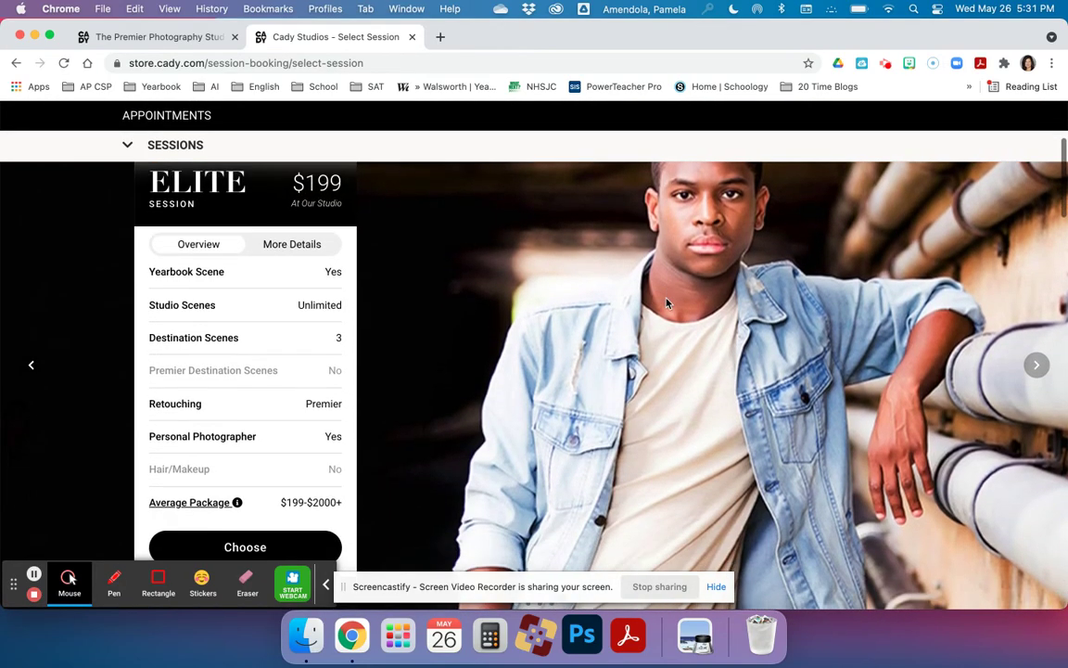
scroll(666, 303, "down", 15)
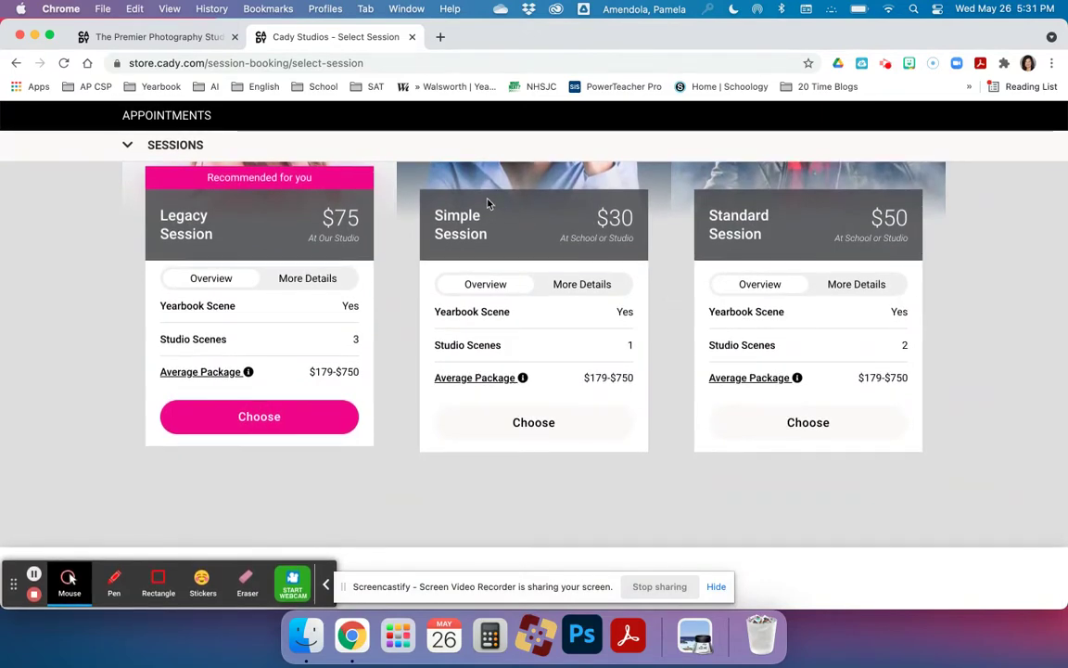
left_click(533, 422)
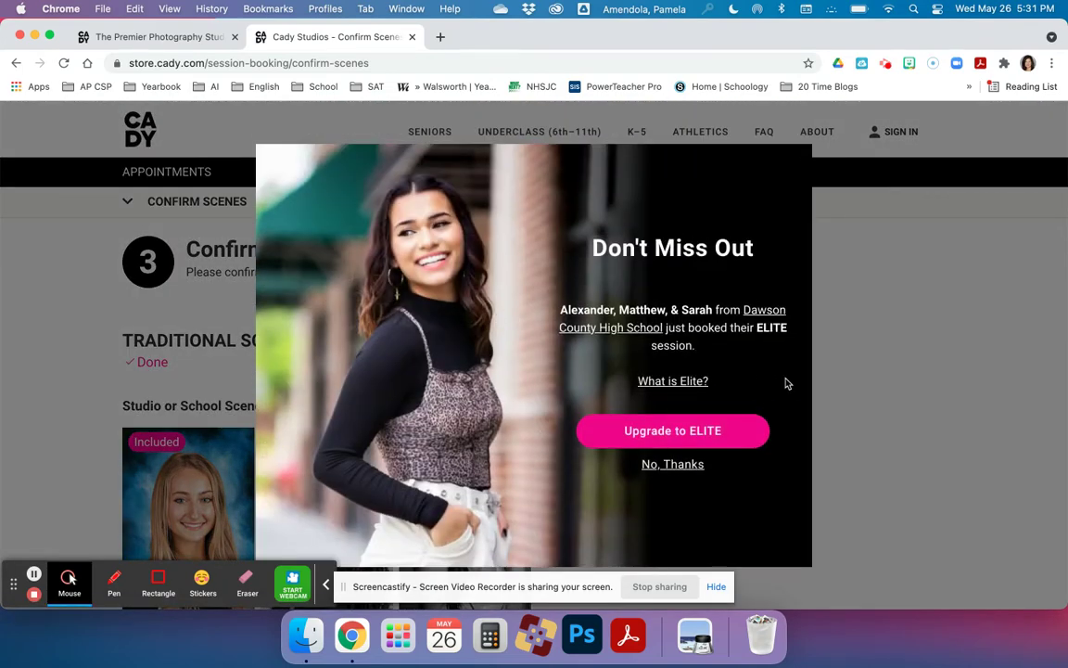
Step: Decline the Elite upgrade, confirm the scenes, and decline the $50 Standard Session upgrade
left_click(681, 471)
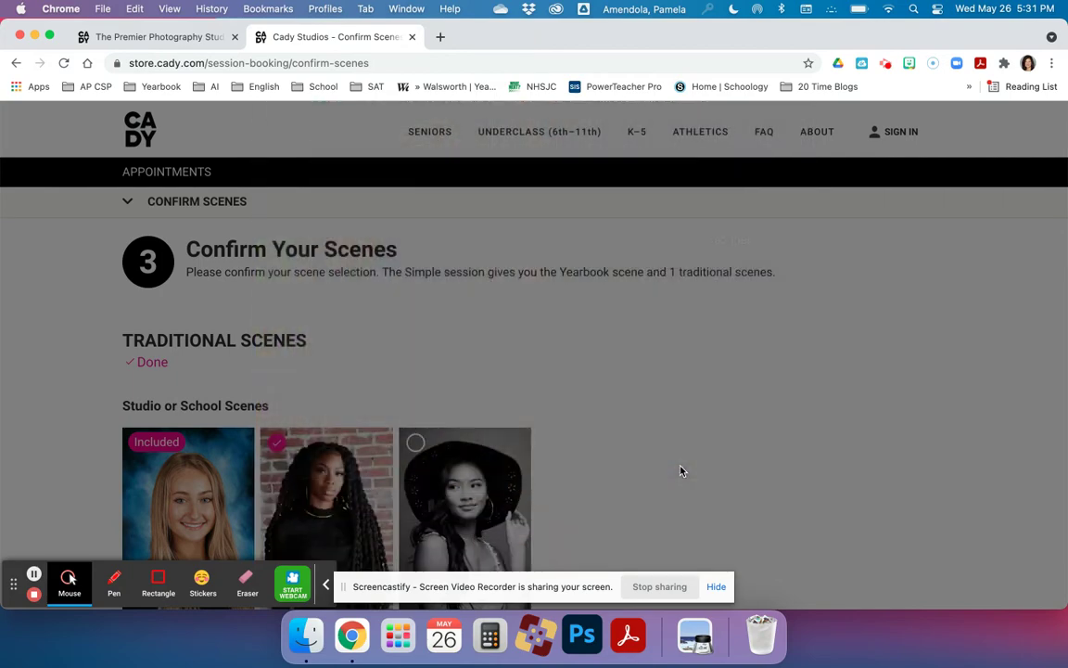
scroll(679, 470, "down", 3)
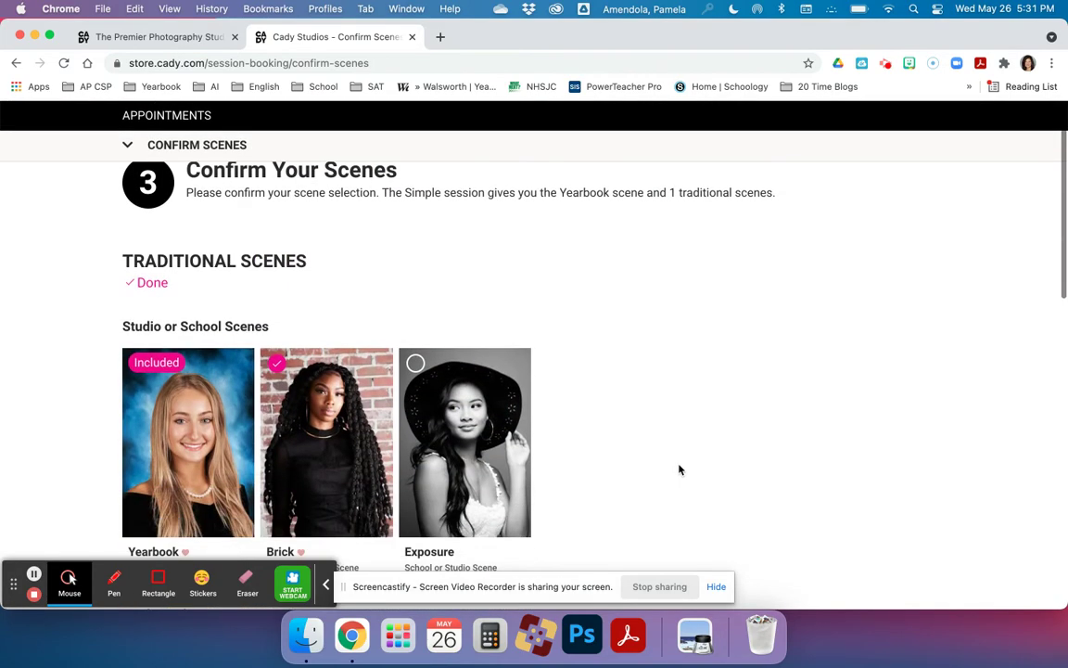
scroll(679, 471, "down", 10)
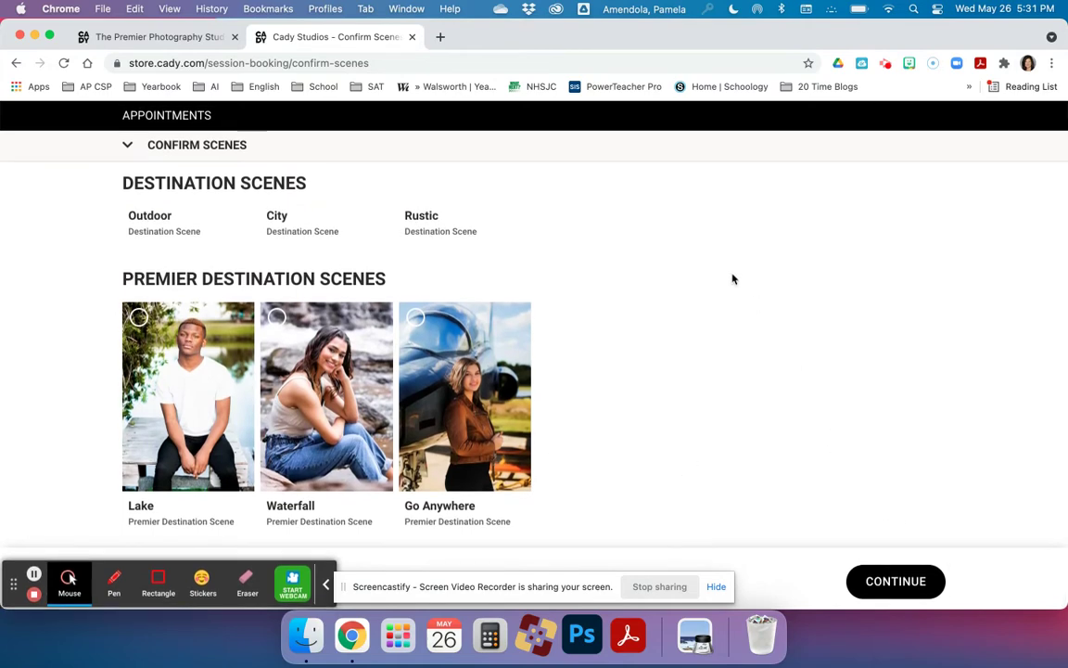
left_click(891, 583)
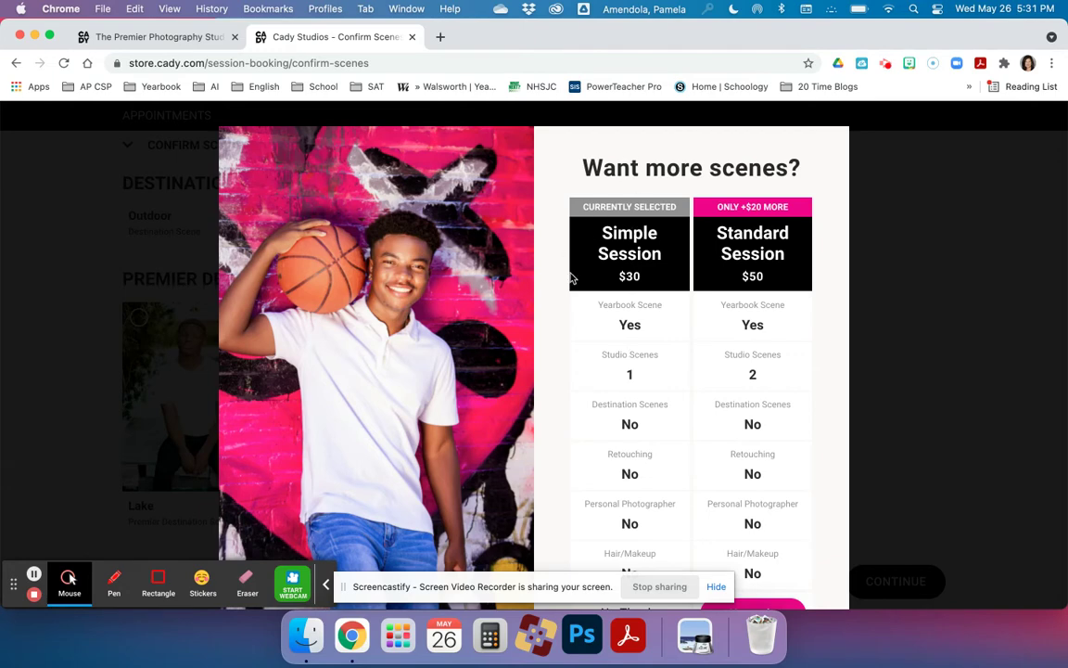
scroll(571, 278, "down", 3)
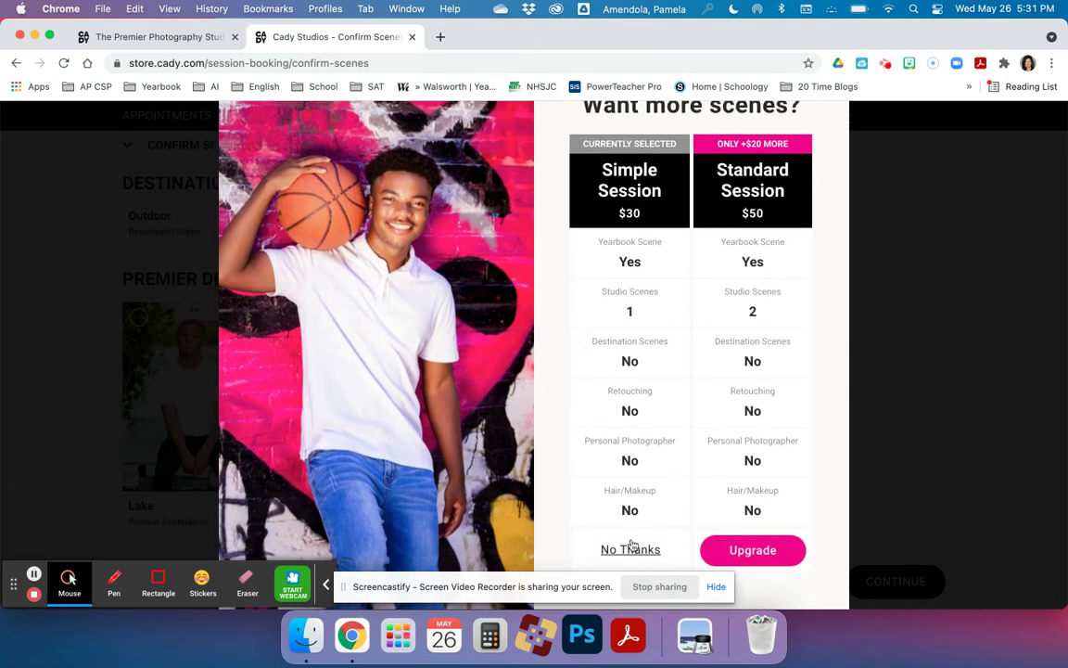
left_click(631, 548)
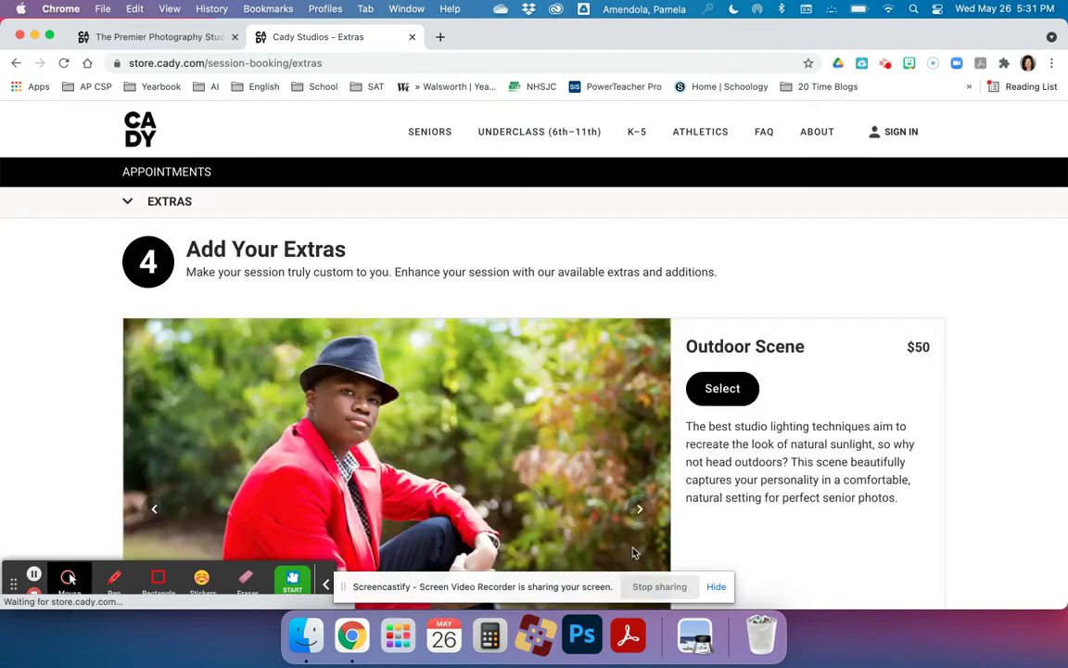
Step: Leave the Outdoor Scene extra unselected and continue to the retouching step
scroll(782, 459, "down", 3)
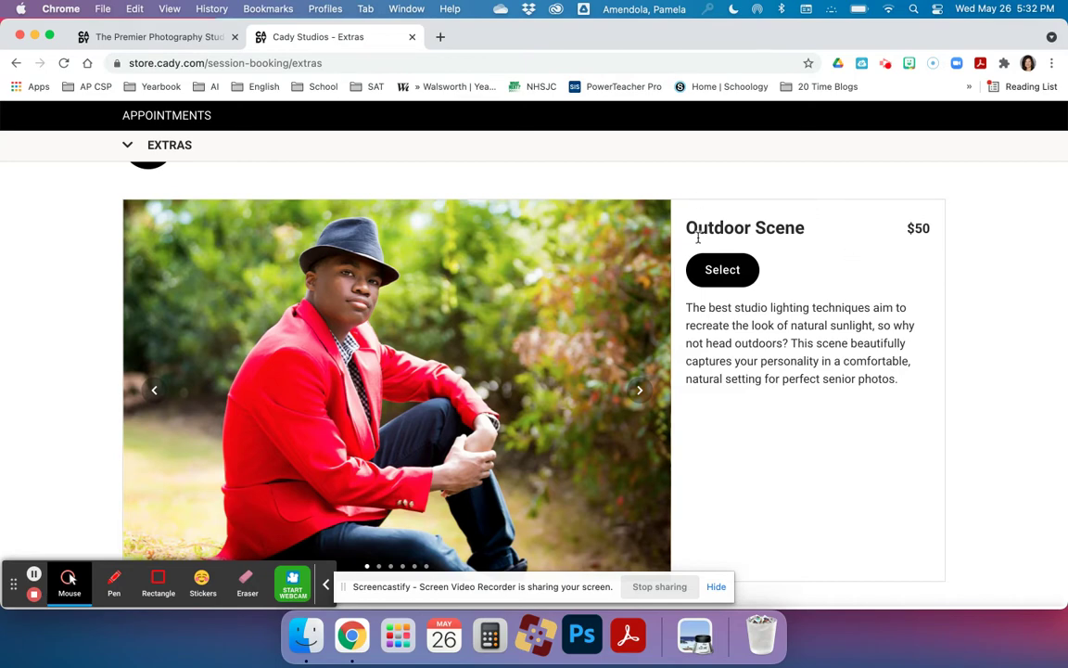
left_click(713, 280)
left_click(715, 282)
scroll(883, 310, "down", 2)
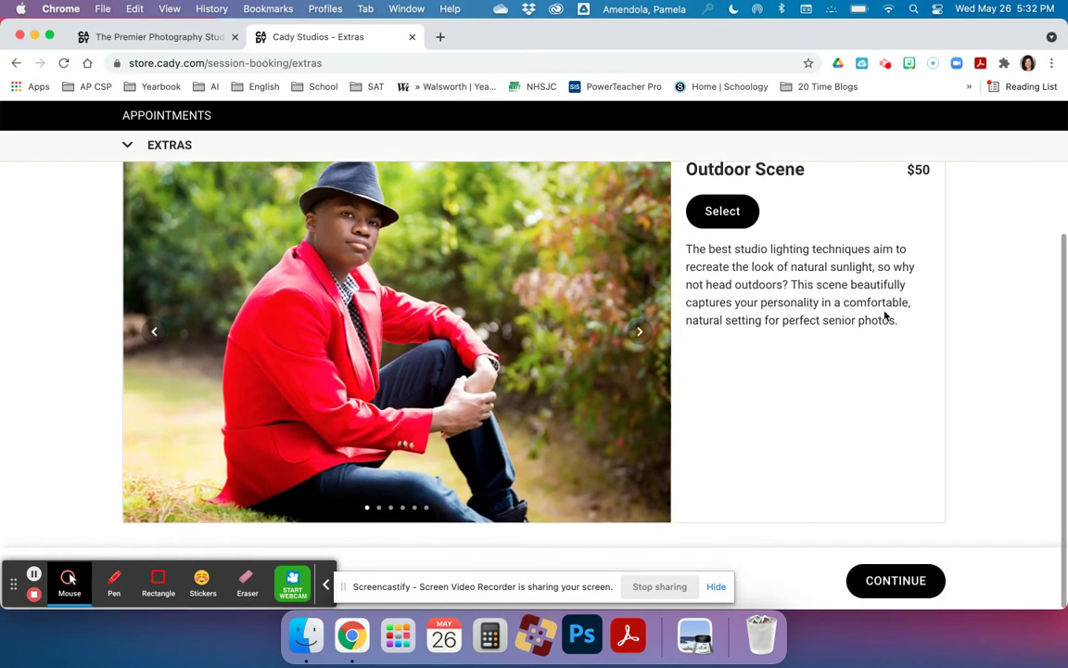
left_click(897, 586)
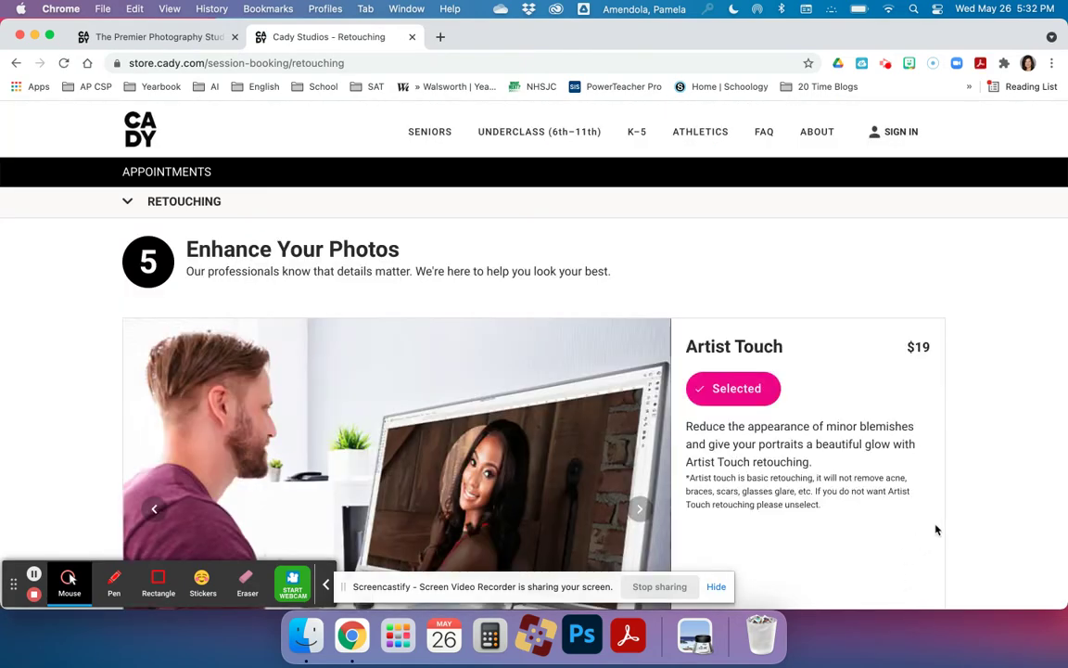
Step: Unselect the $19 Artist Touch retouching and continue to date selection
scroll(935, 530, "down", 3)
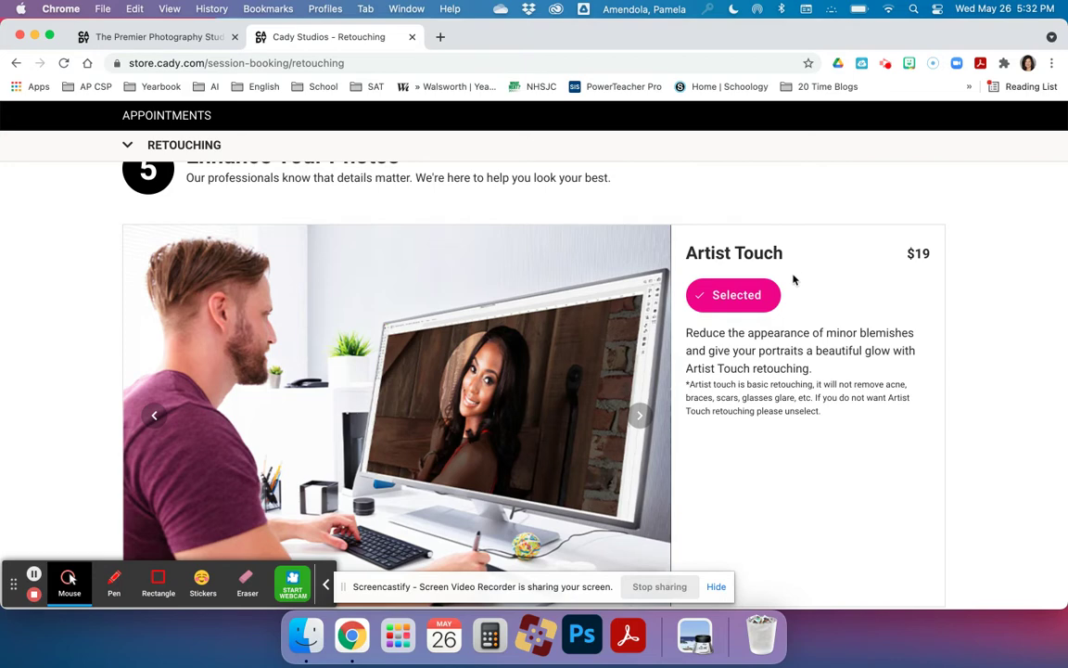
left_click(766, 295)
scroll(907, 309, "down", 2)
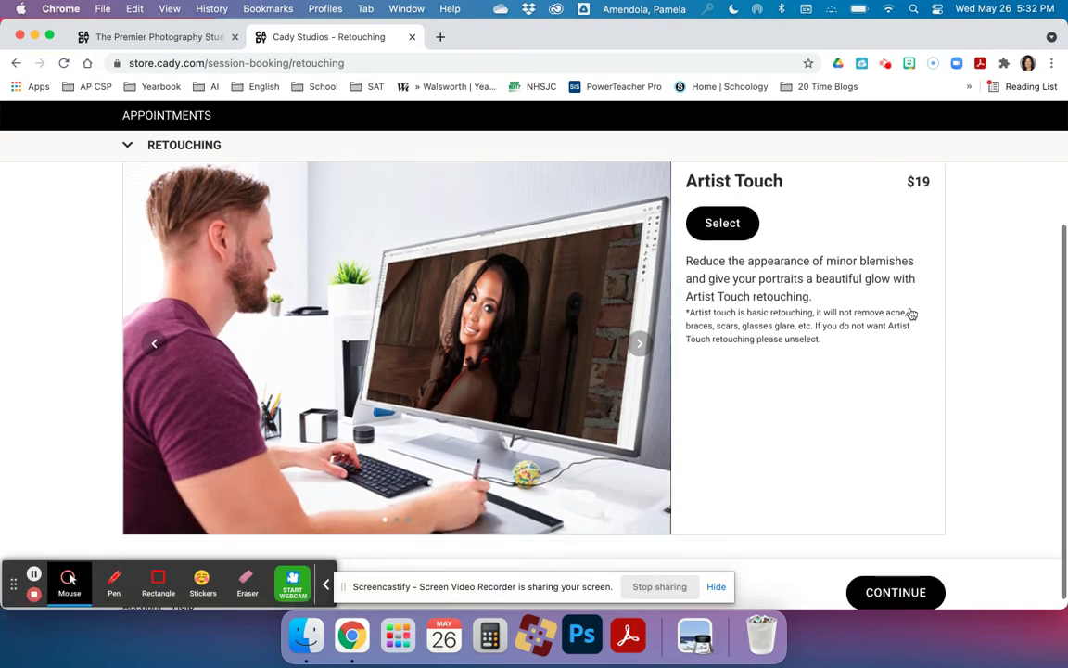
scroll(910, 311, "down", 1)
left_click(905, 581)
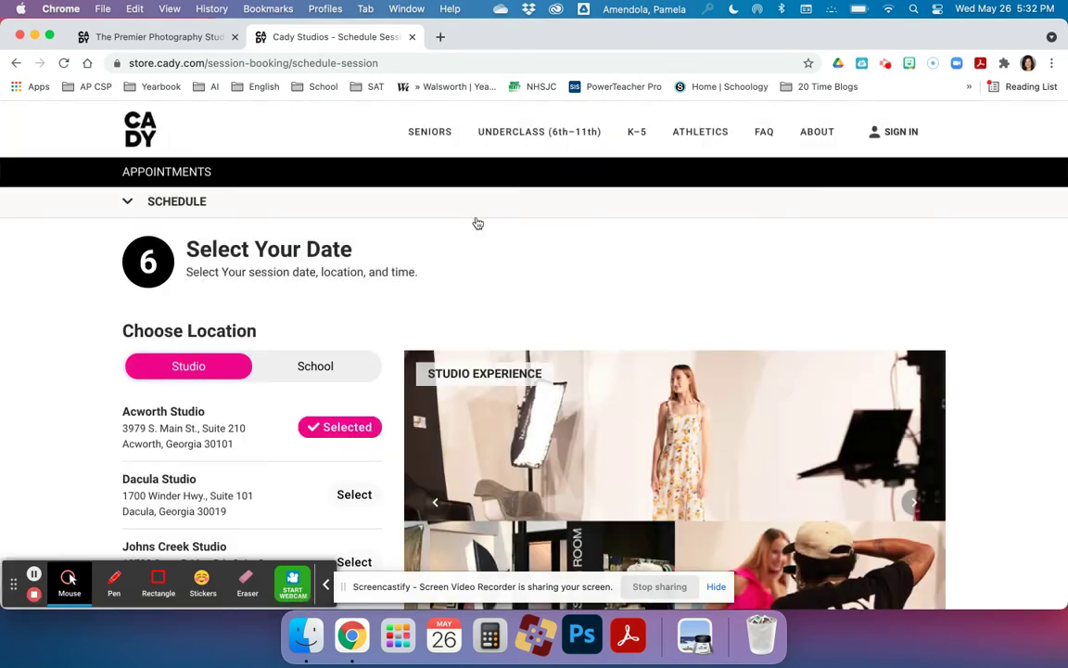
Step: Set the session location to Dawson County High School
left_click(316, 369)
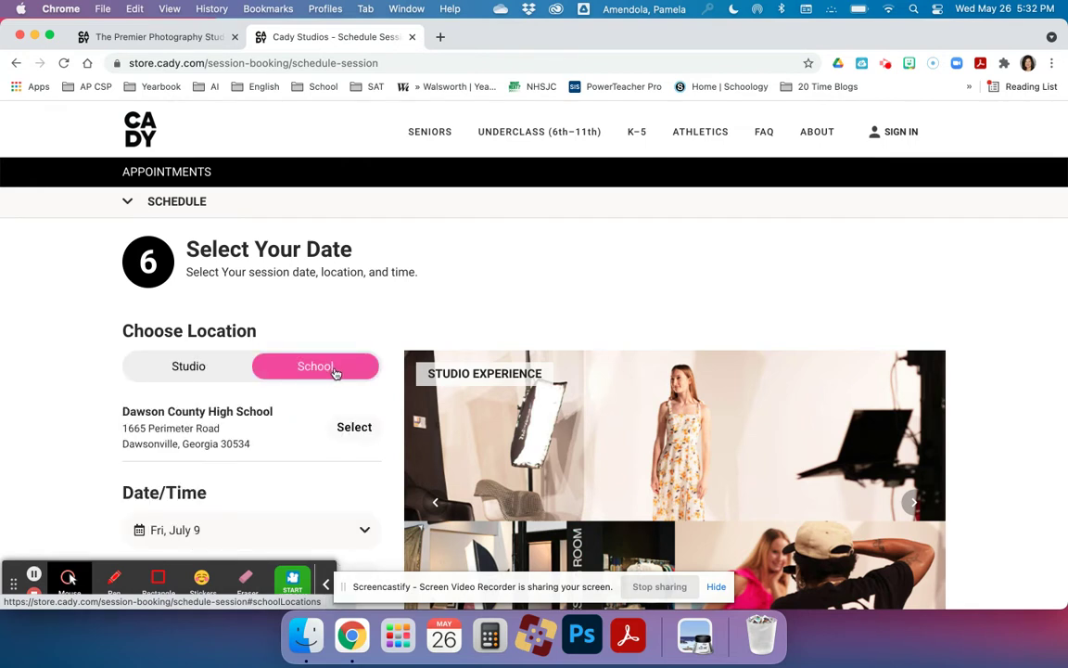
scroll(336, 372, "down", 3)
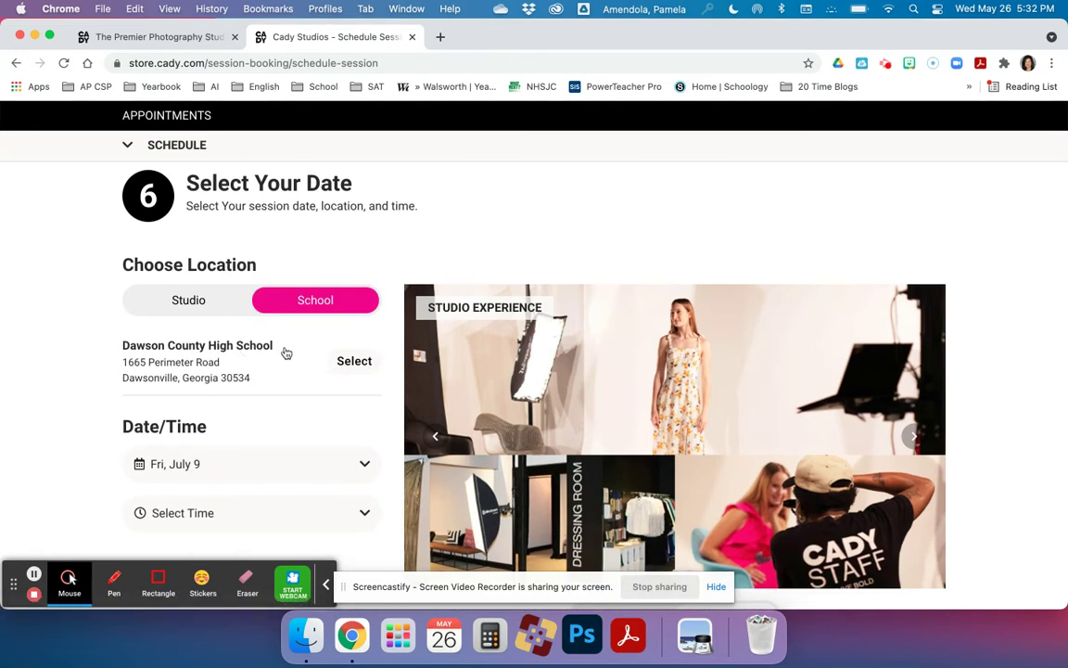
left_click(357, 364)
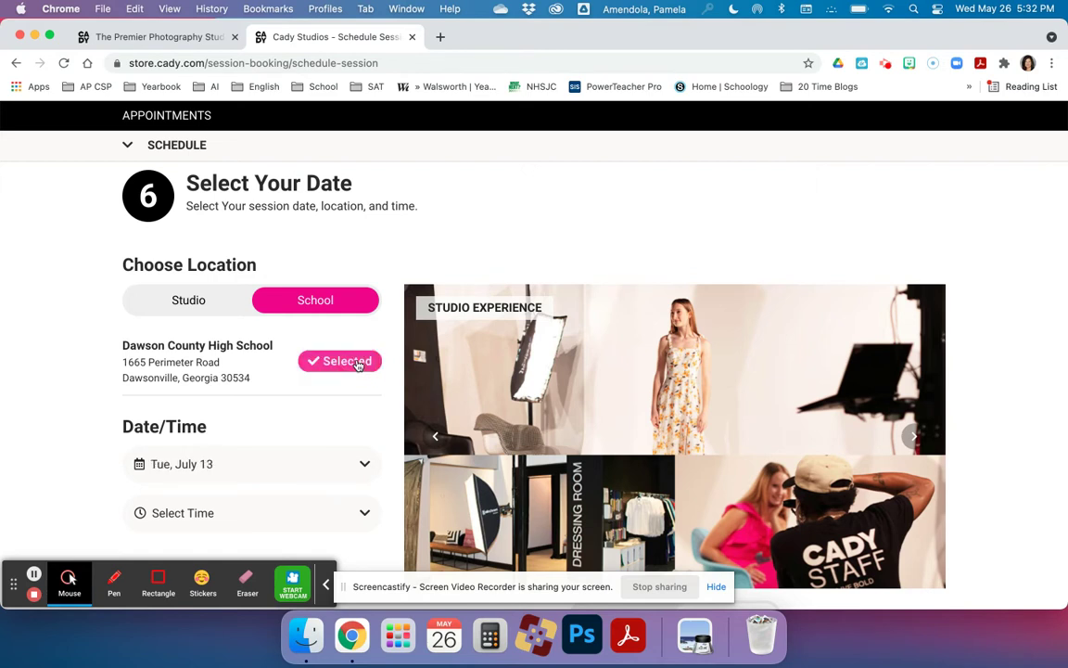
scroll(356, 364, "down", 3)
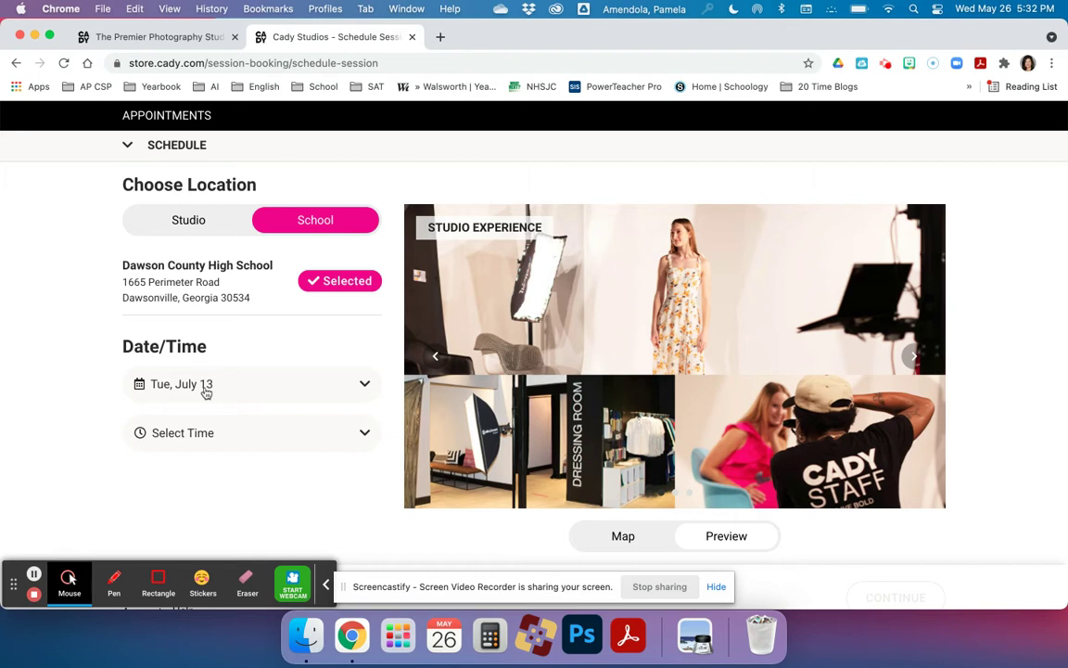
Step: Book the Tue, July 13, 9:30 am 30-minute slot and proceed to review
left_click(201, 435)
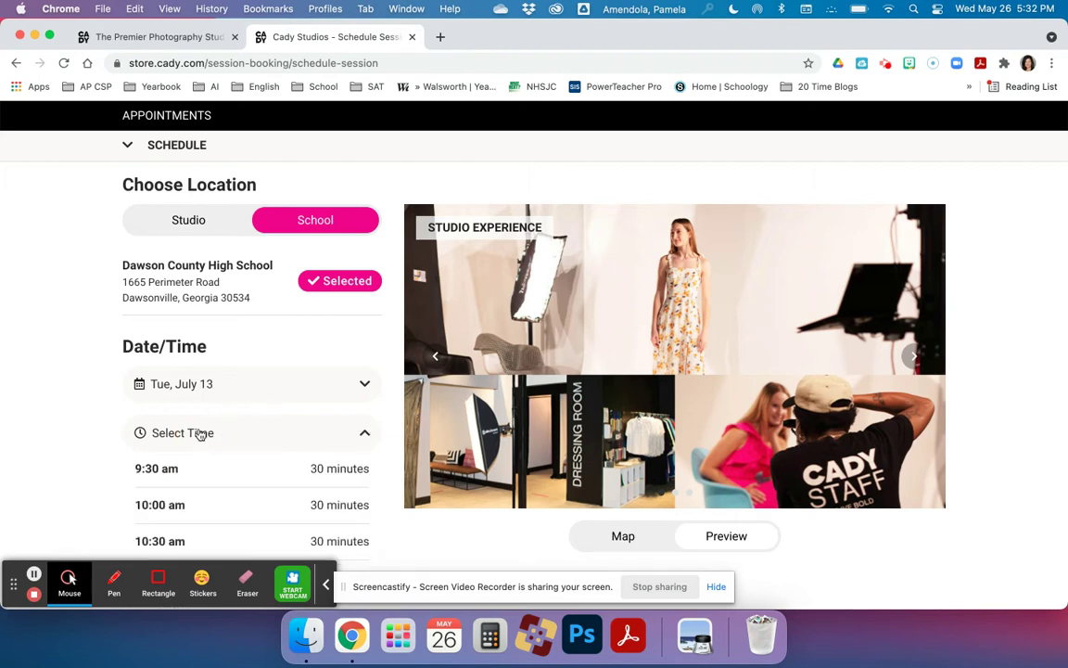
scroll(200, 434, "down", 3)
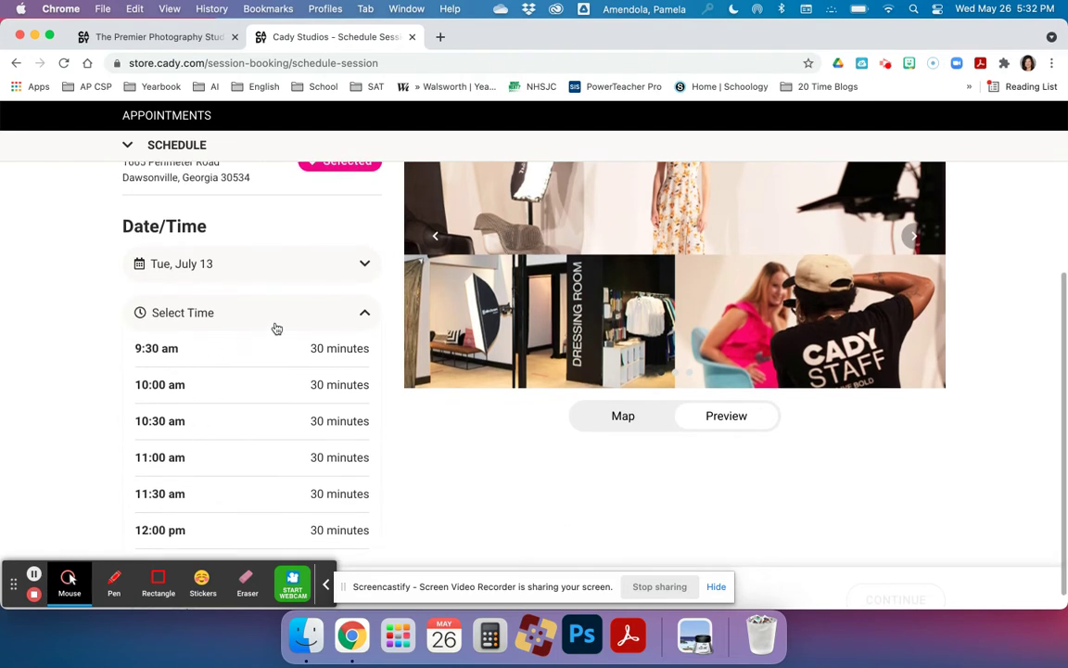
left_click(178, 348)
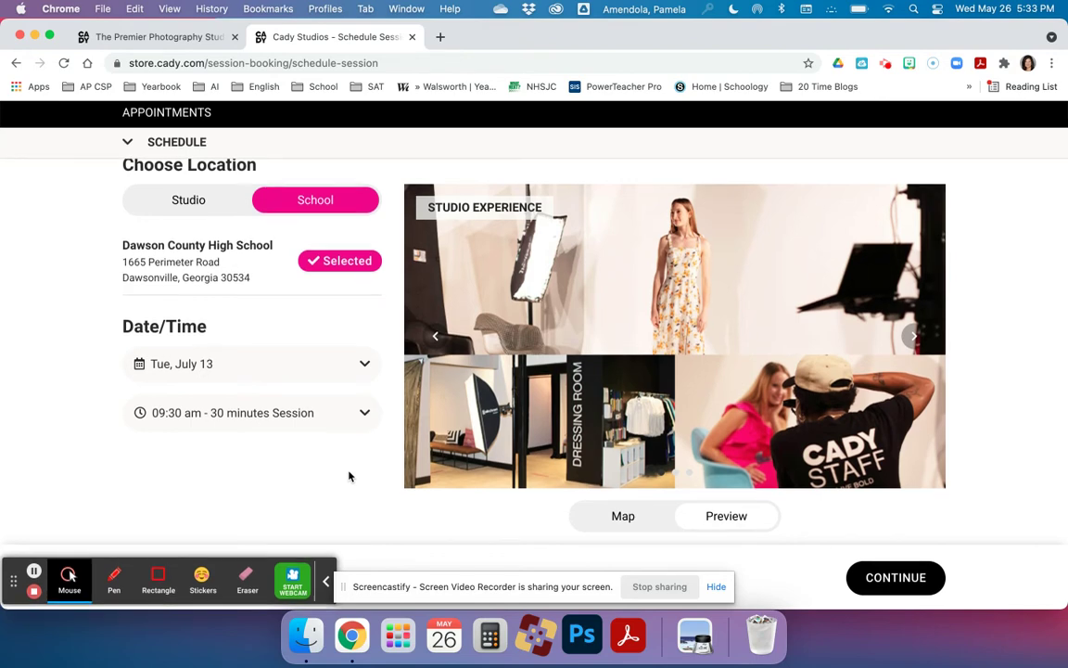
left_click(898, 580)
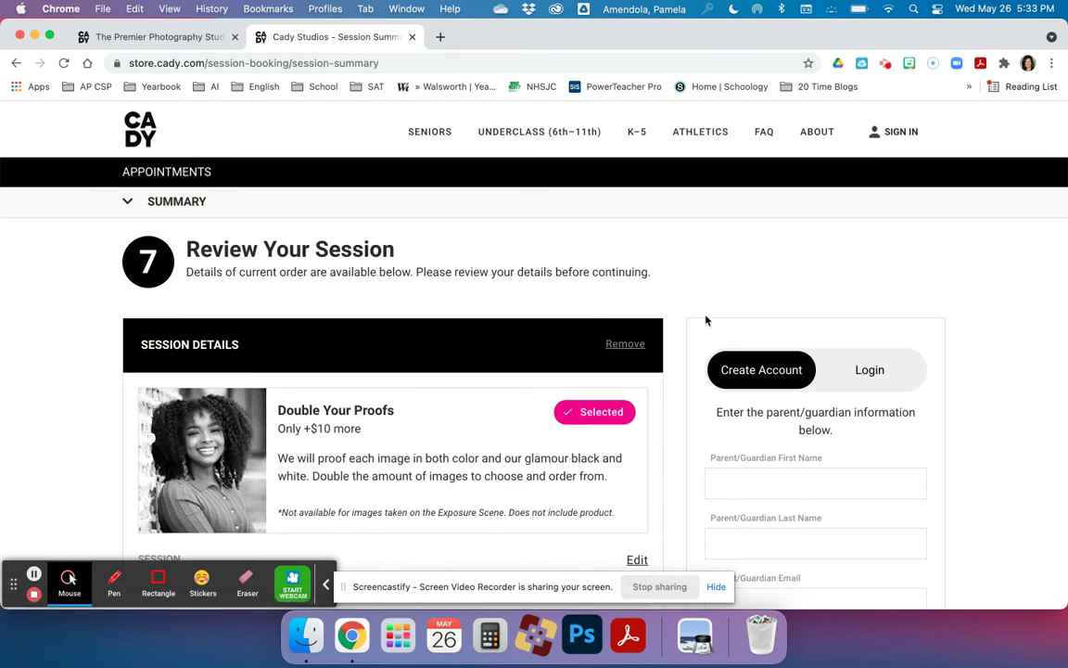
Step: Scroll through the session summary to check Simple Session $30, Double Your Proofs $10, $40.00 total
scroll(685, 271, "down", 5)
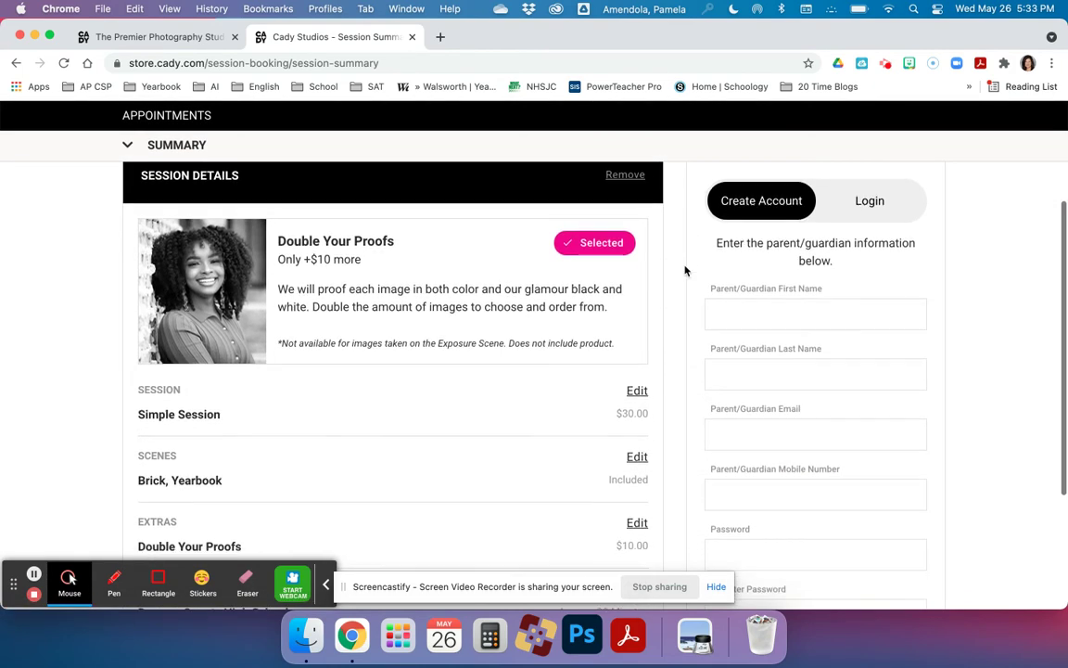
scroll(685, 270, "down", 2)
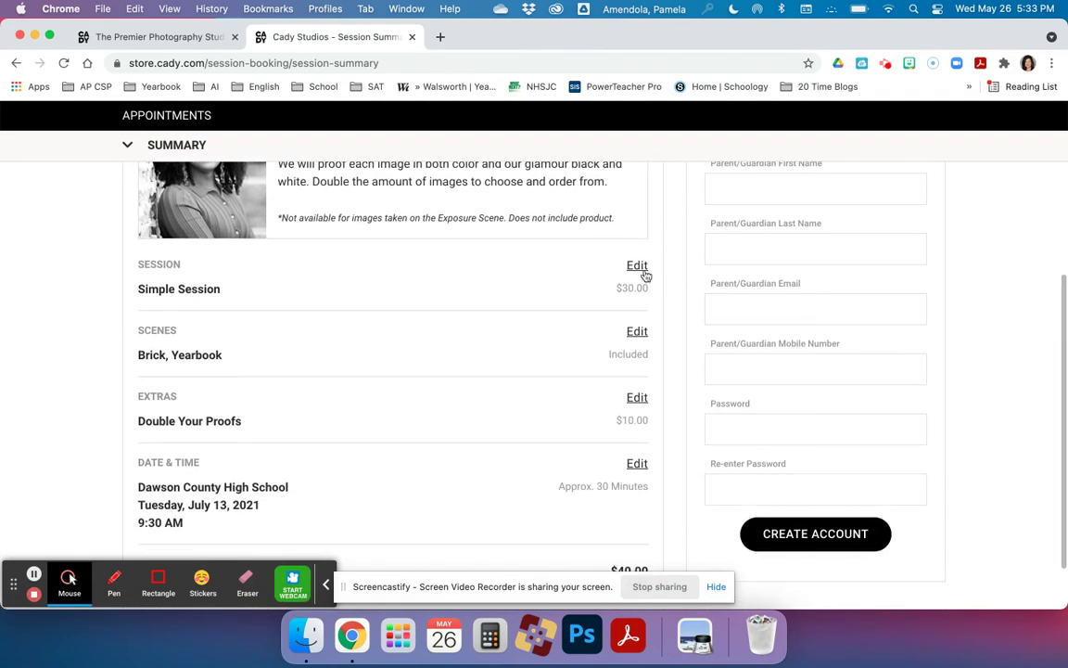
scroll(283, 334, "down", 1)
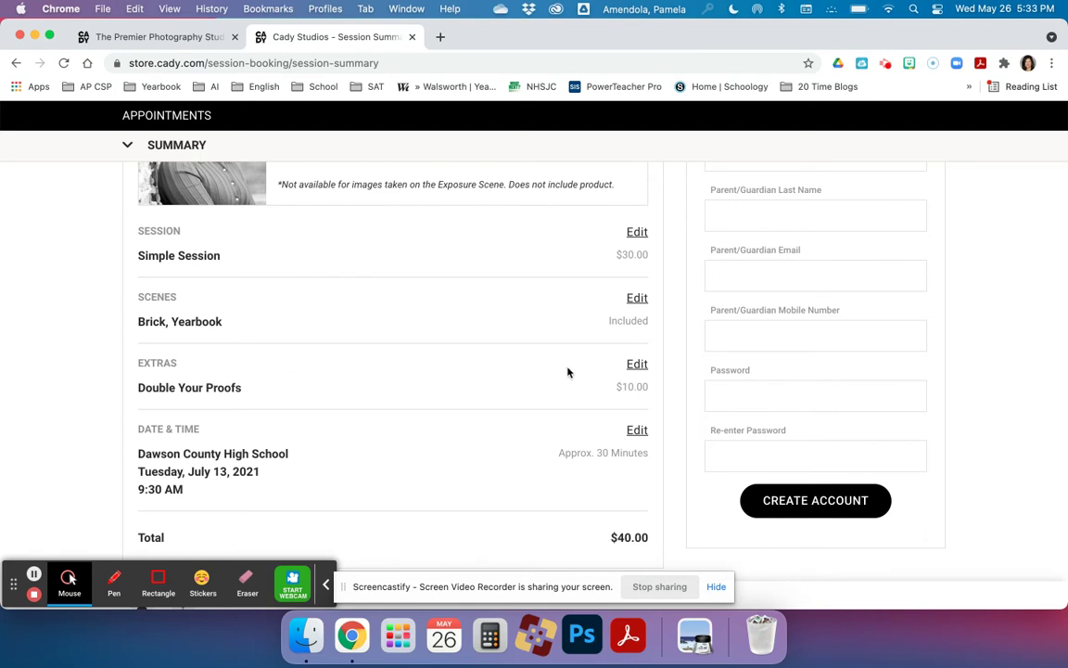
Step: Edit Extras, unselect Artist Touch retouching, and continue back so Extras show None Selected
left_click(636, 365)
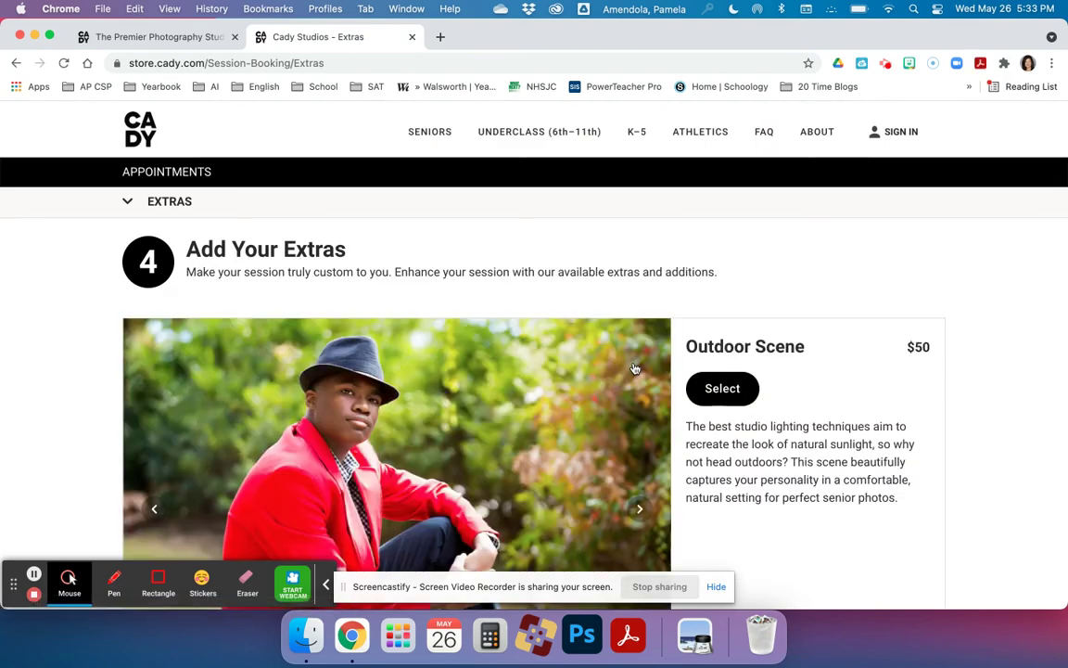
scroll(636, 368, "down", 2)
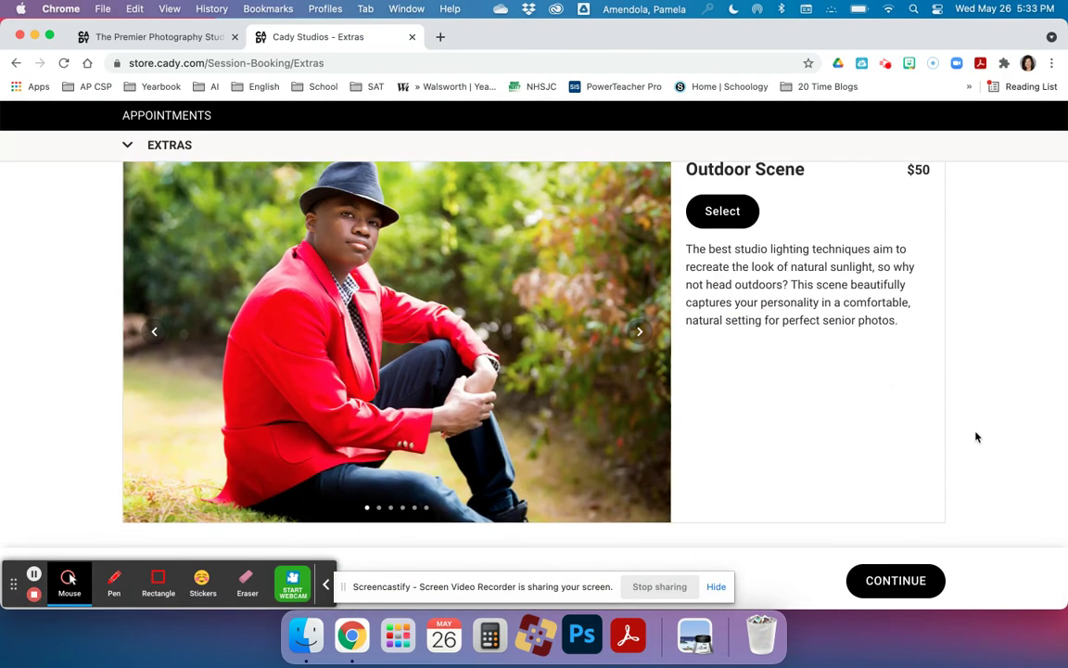
left_click(890, 578)
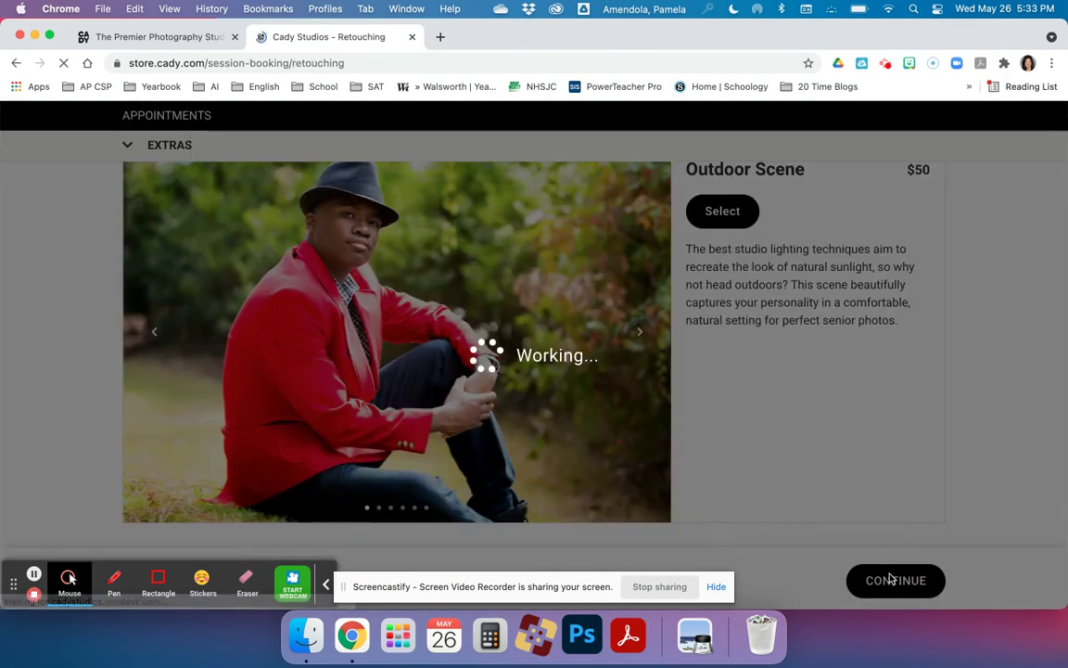
scroll(889, 577, "down", 2)
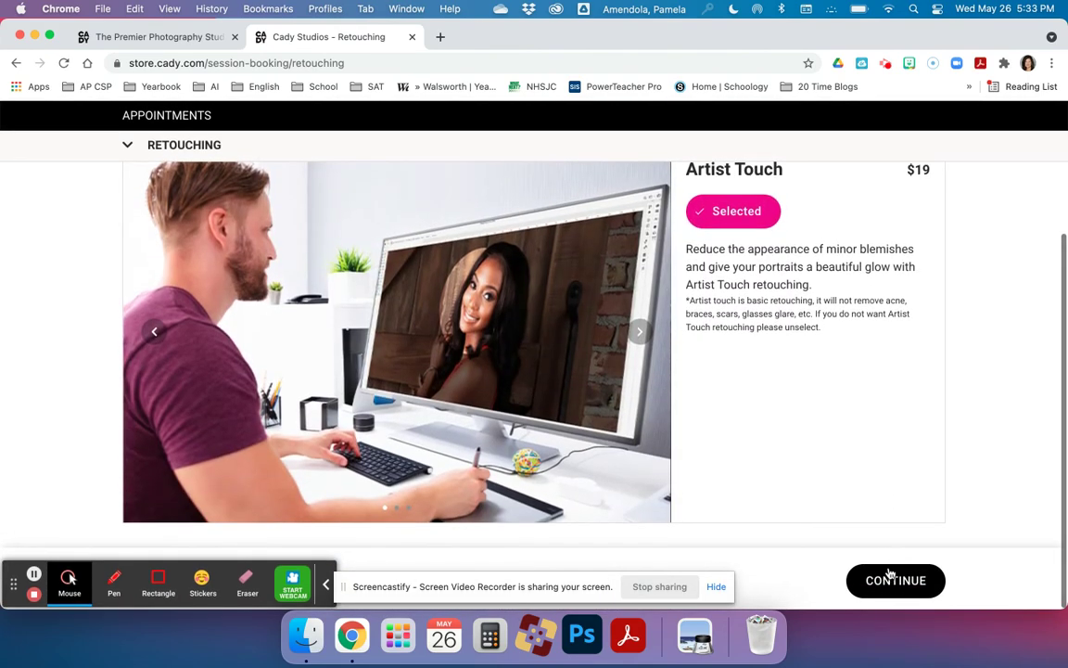
left_click(734, 210)
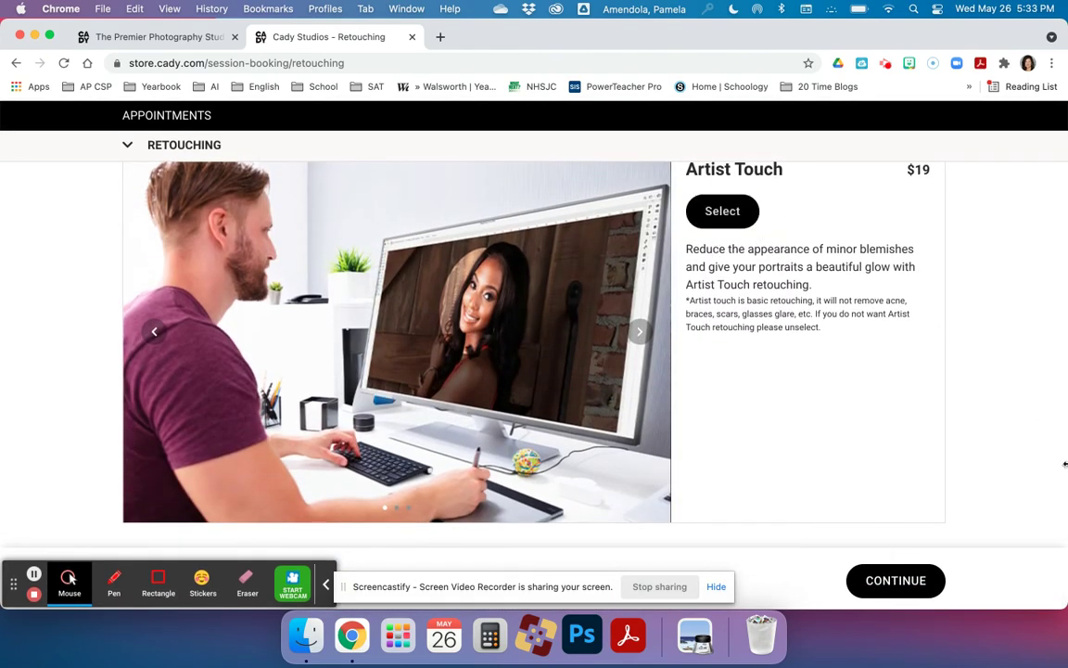
left_click(933, 580)
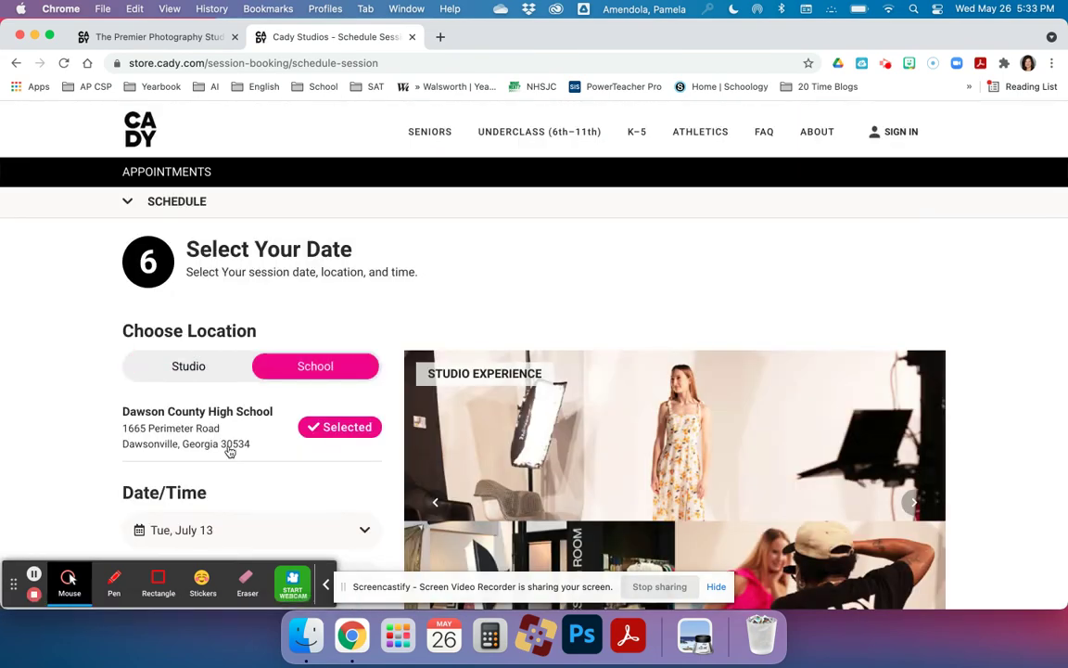
scroll(231, 448, "down", 3)
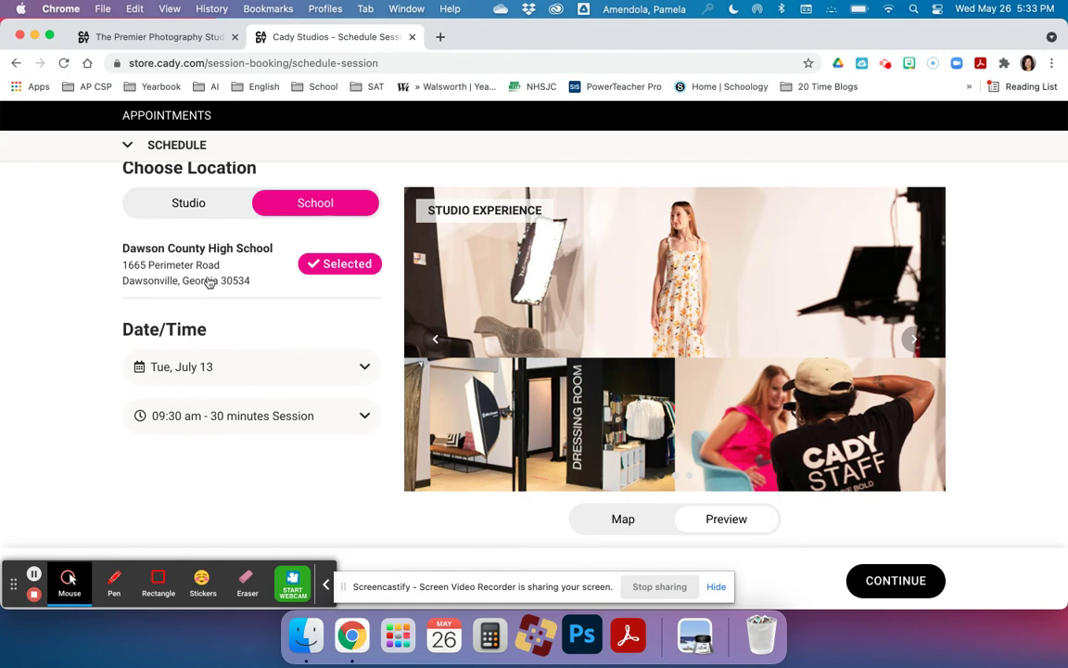
left_click(900, 582)
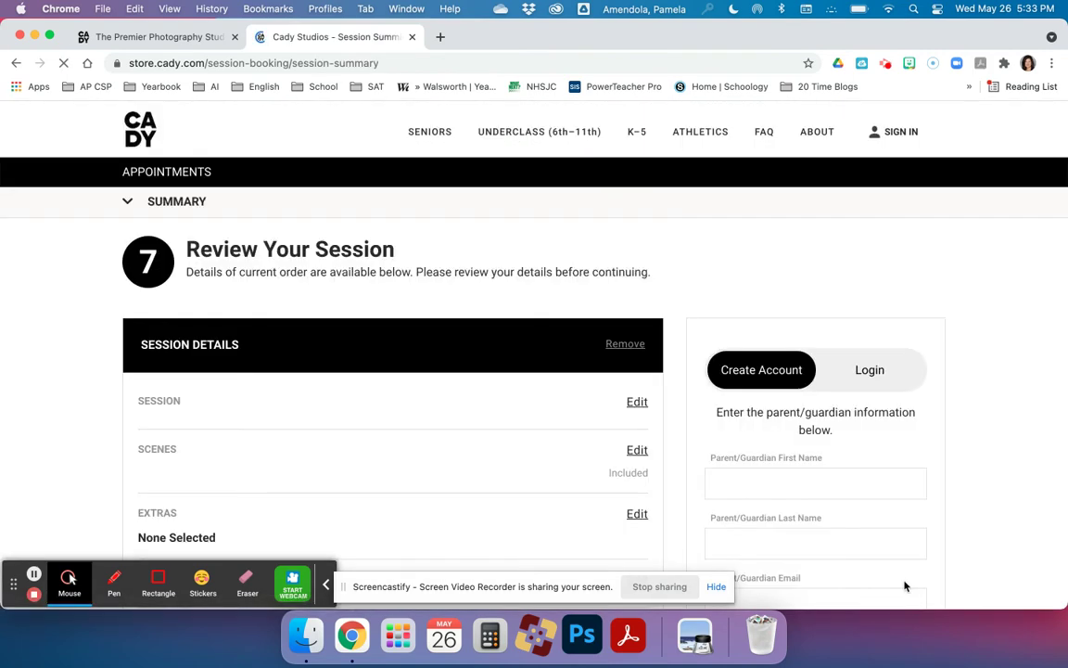
scroll(957, 446, "down", 5)
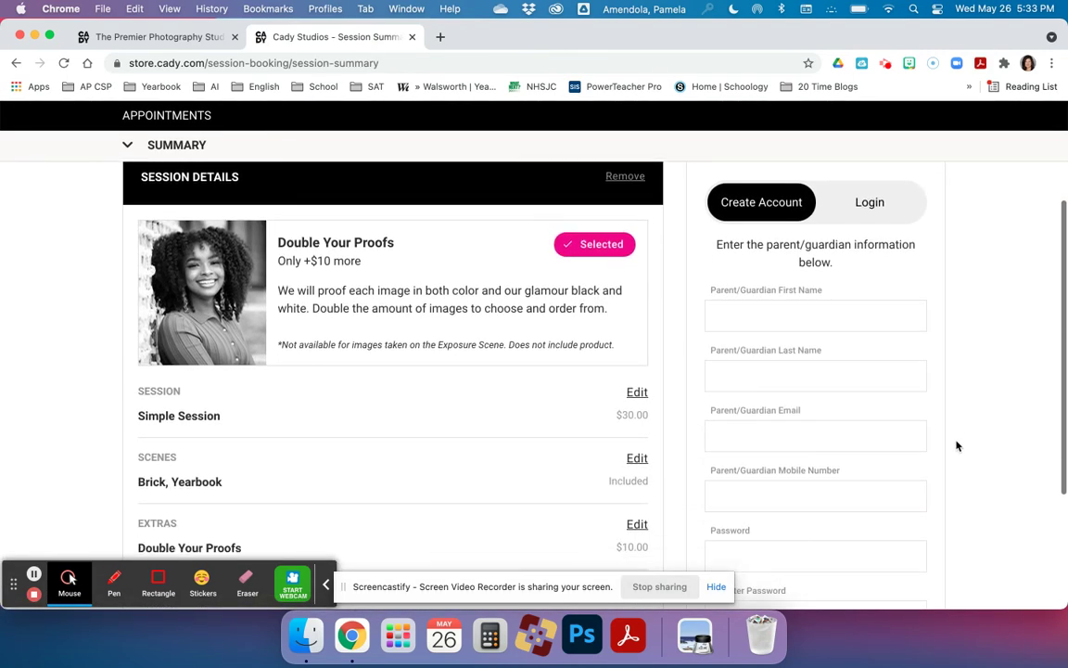
scroll(957, 446, "up", 2)
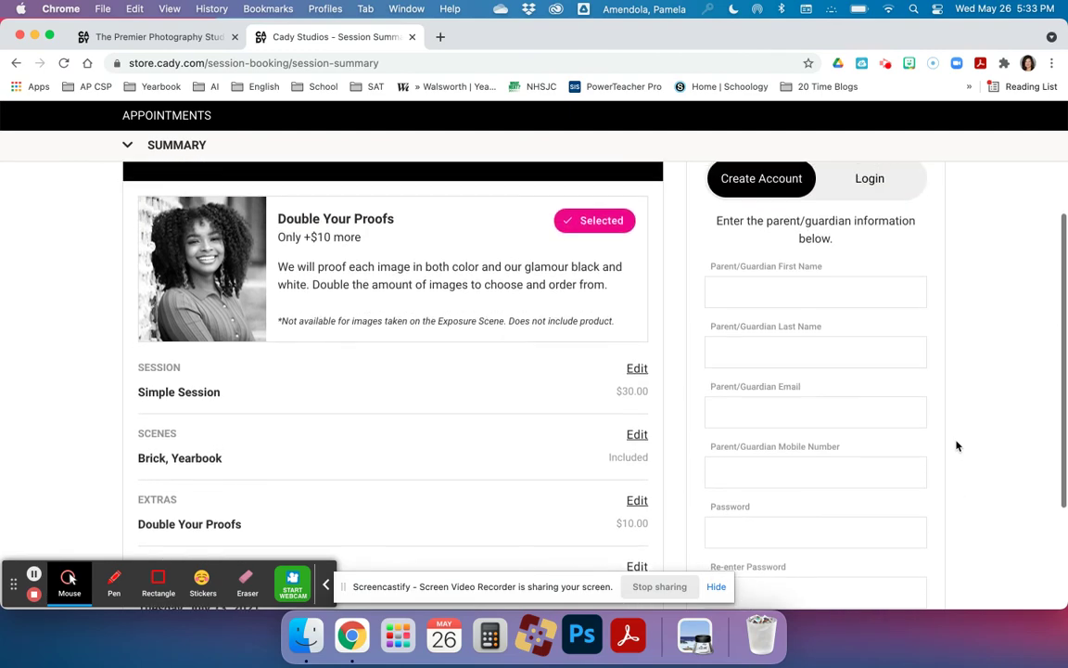
scroll(958, 446, "down", 2)
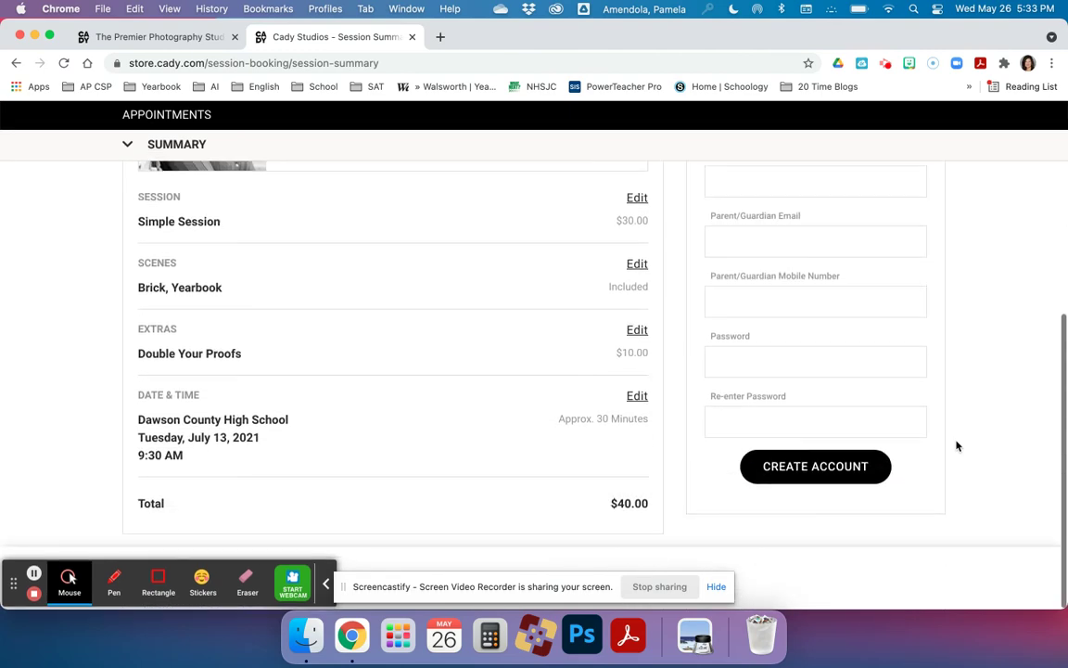
scroll(957, 446, "up", 5)
left_click(744, 330)
scroll(856, 320, "down", 2)
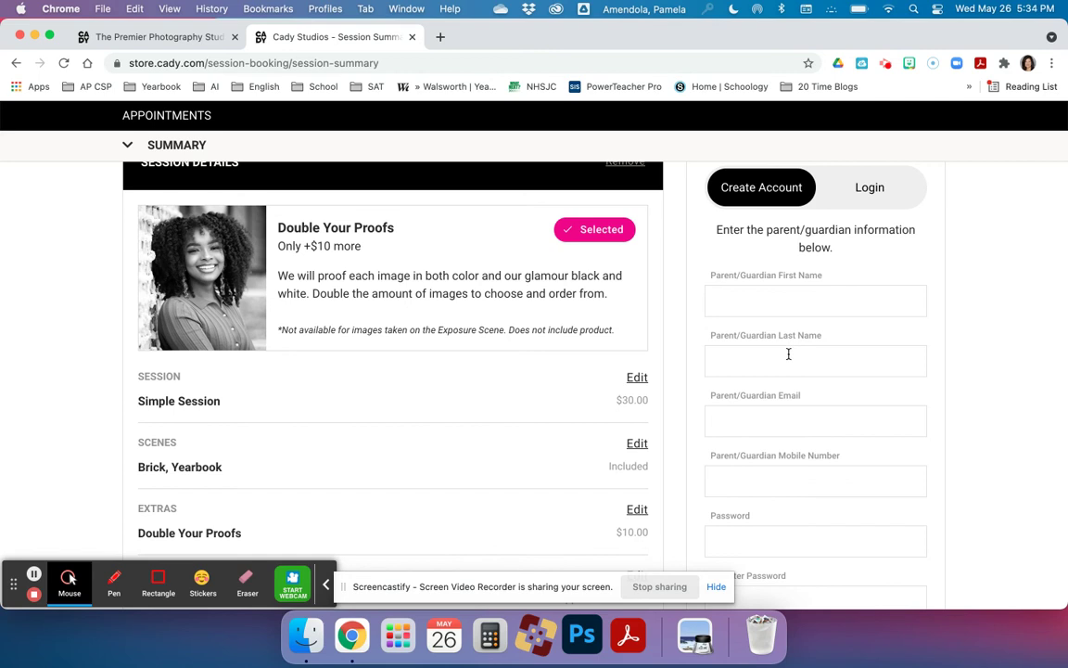
scroll(787, 348, "down", 2)
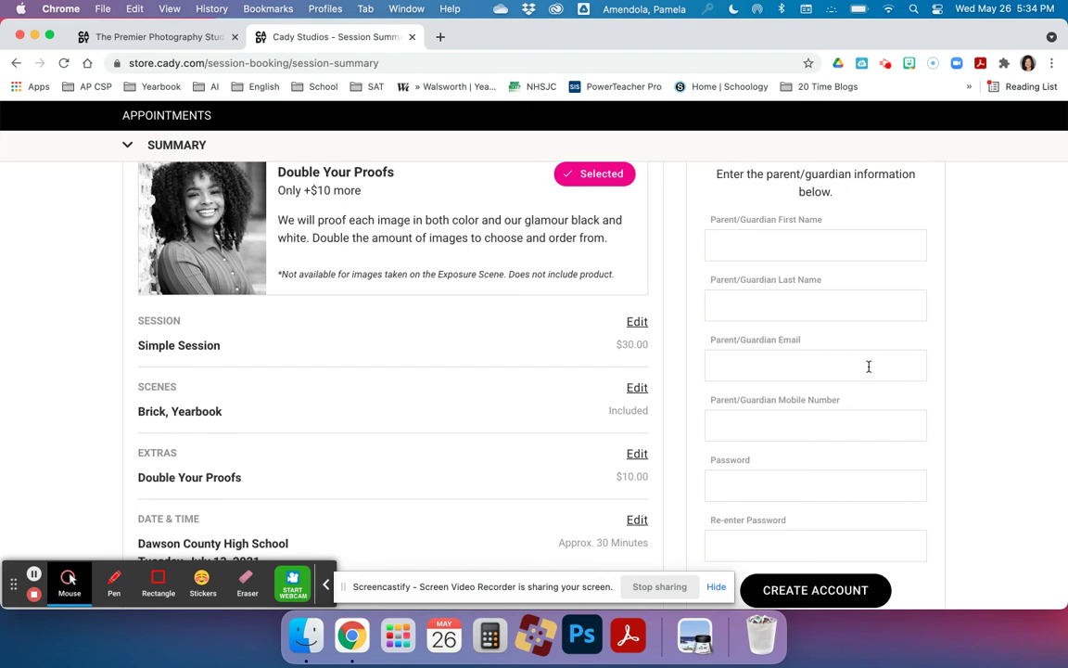
scroll(869, 367, "down", 1)
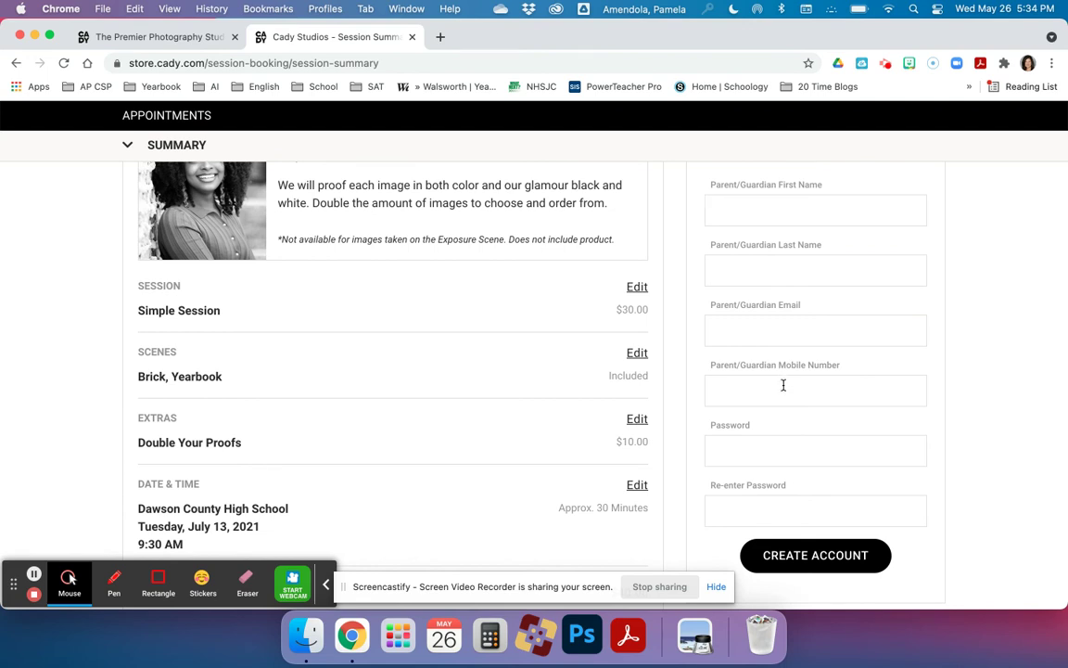
scroll(783, 385, "down", 1)
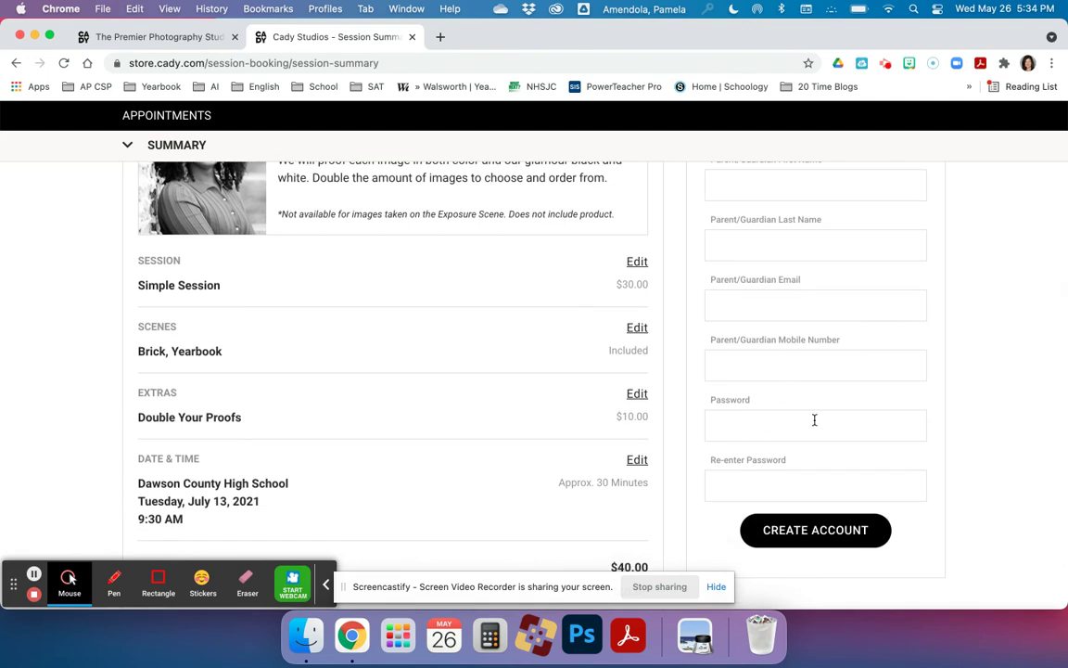
scroll(801, 469, "down", 2)
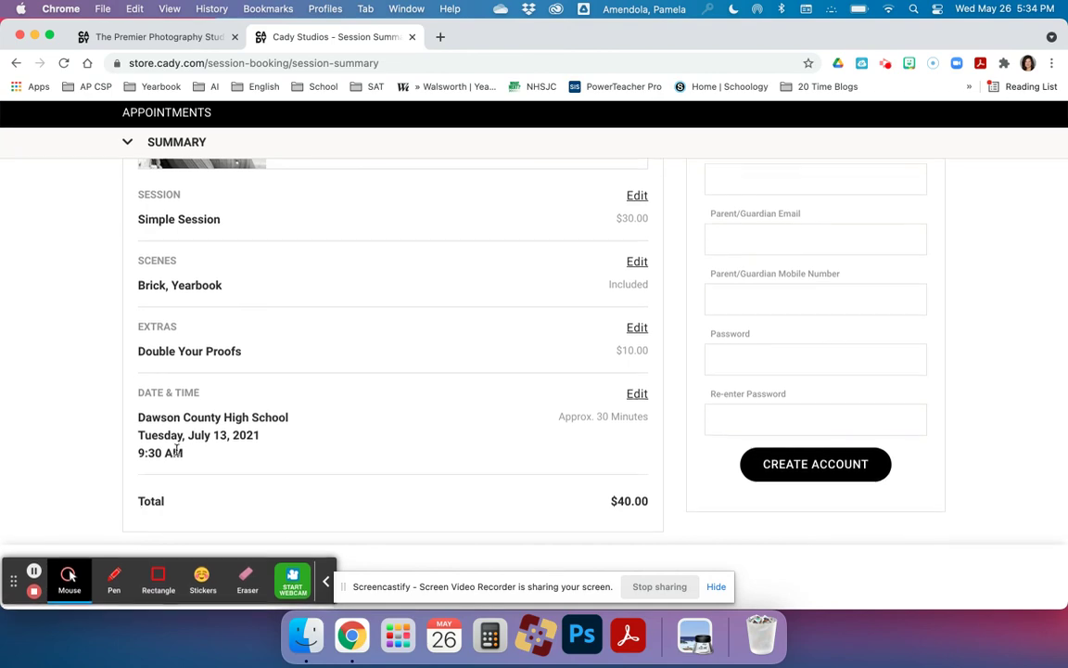
scroll(377, 376, "up", 3)
scroll(376, 377, "up", 2)
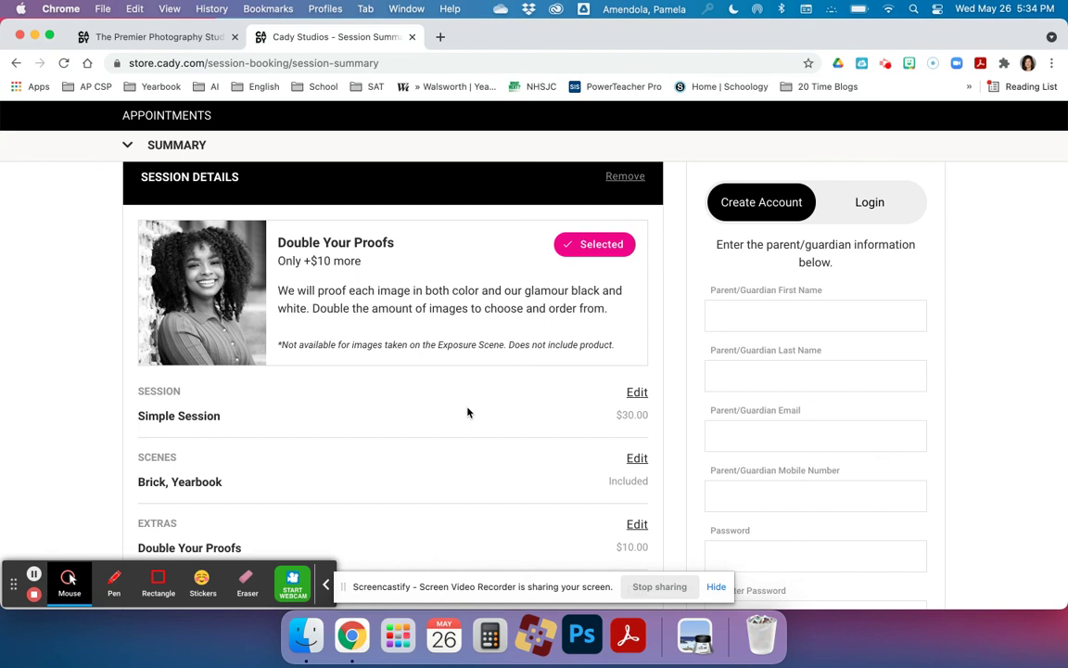
scroll(467, 412, "up", 4)
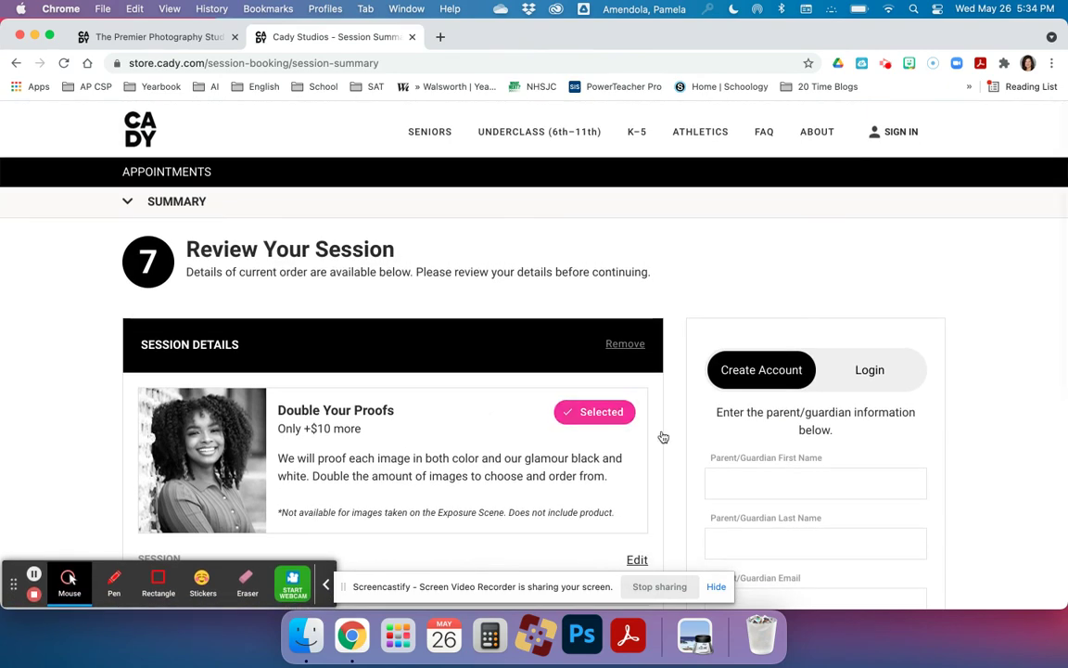